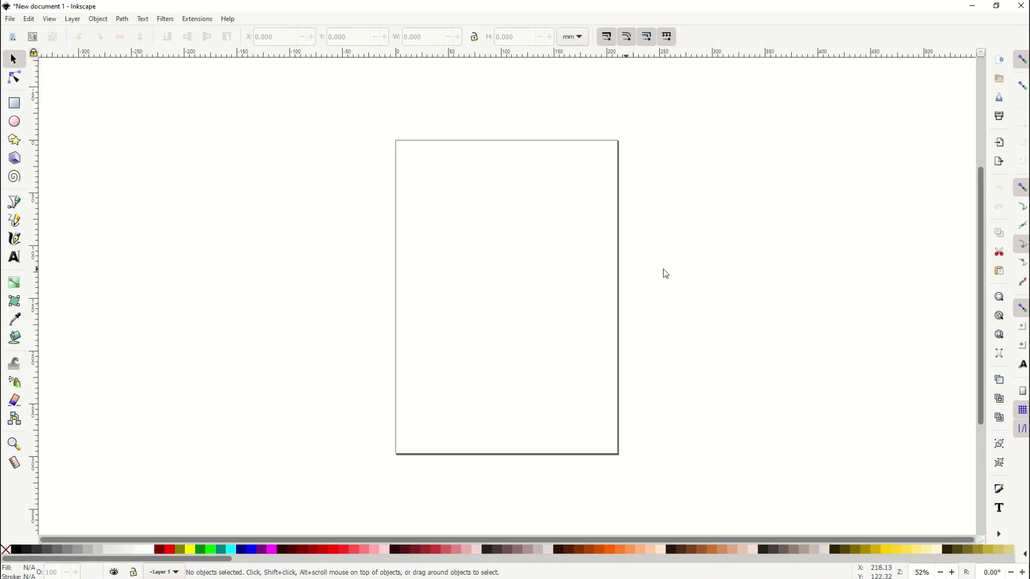
# - Enable the checkerboard background in Document Properties so the 210 × 297 mm page shows a checkered pattern
pyautogui.click(10, 21)
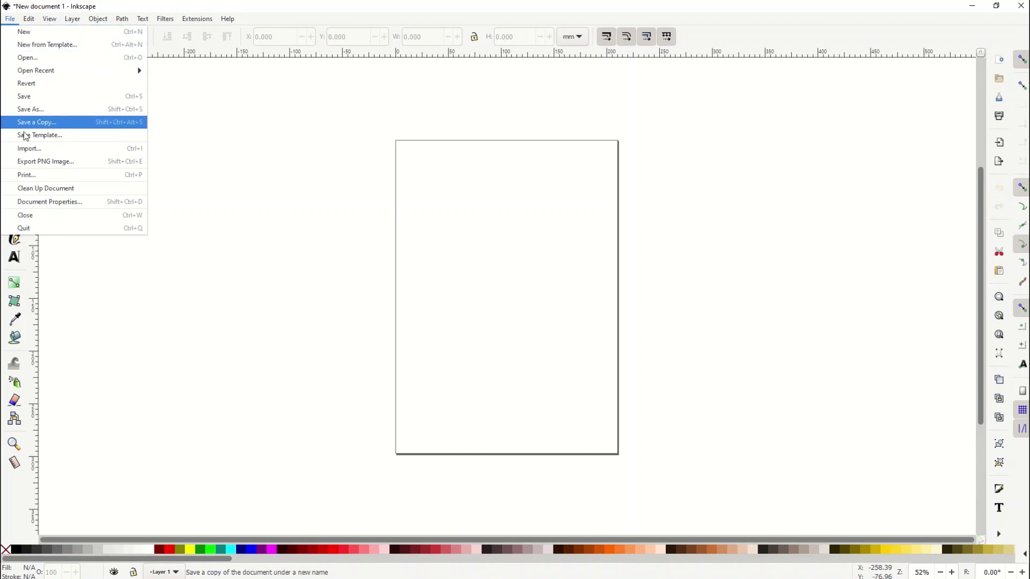
pyautogui.click(49, 202)
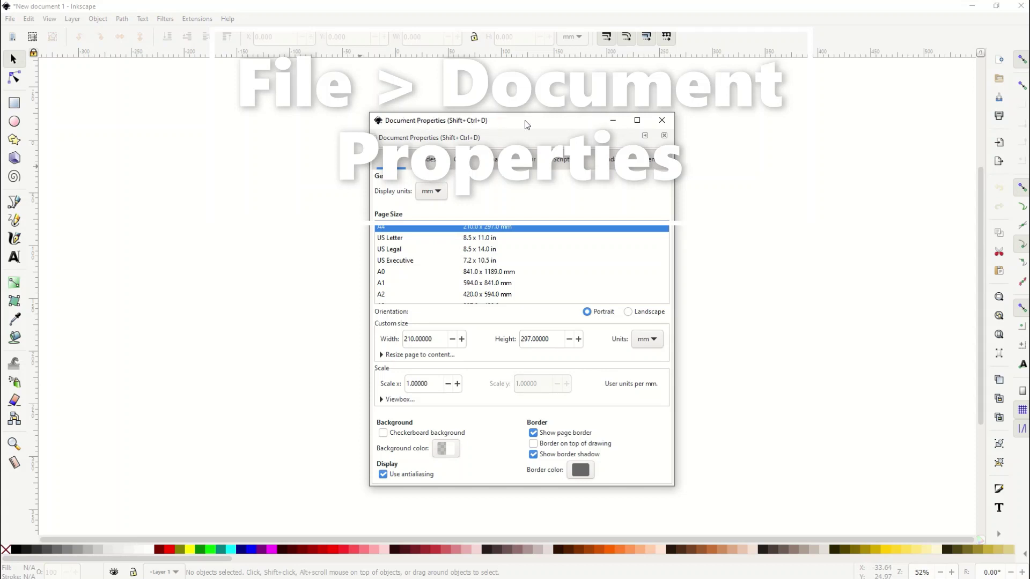
pyautogui.moveTo(563, 125); pyautogui.dragTo(329, 131)
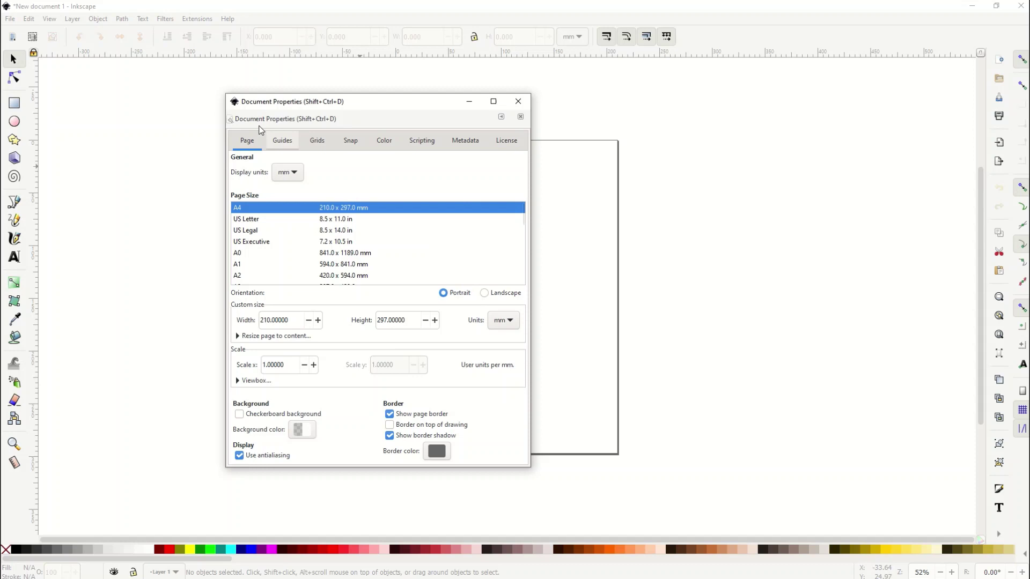
pyautogui.scroll(-2, 251, 276)
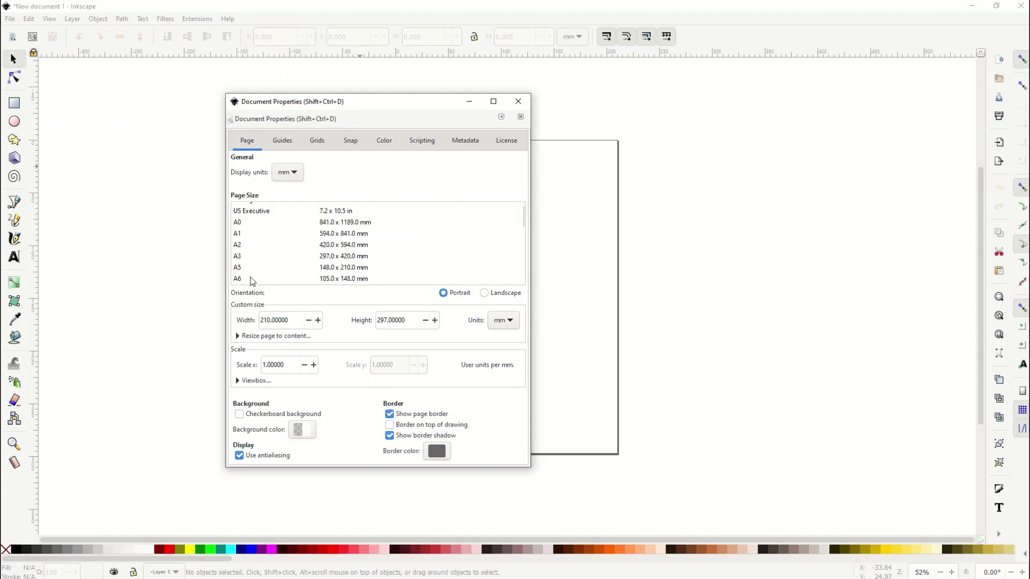
pyautogui.click(239, 414)
pyautogui.moveTo(352, 109); pyautogui.dragTo(774, 142)
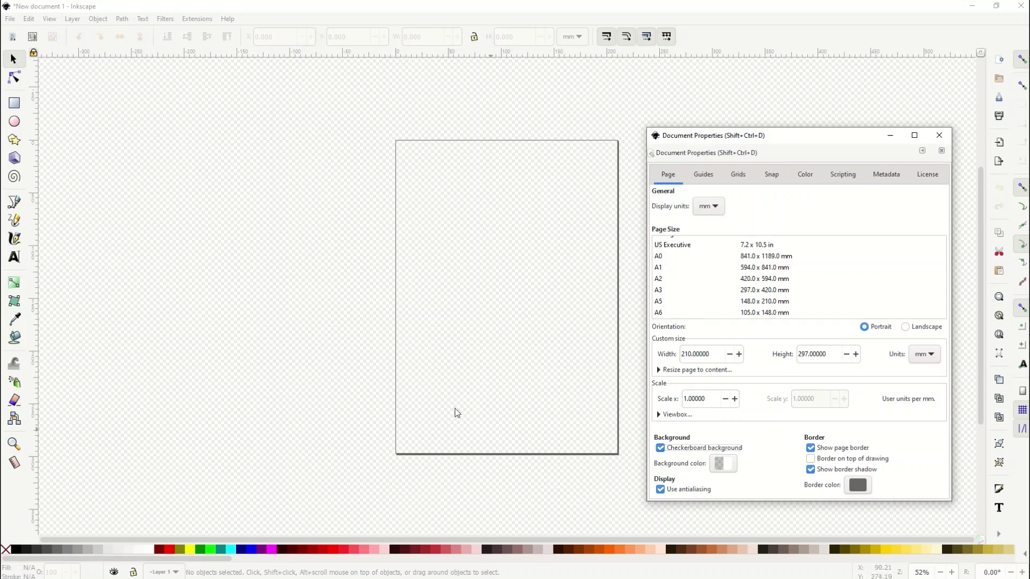
pyautogui.moveTo(731, 141); pyautogui.dragTo(237, 120)
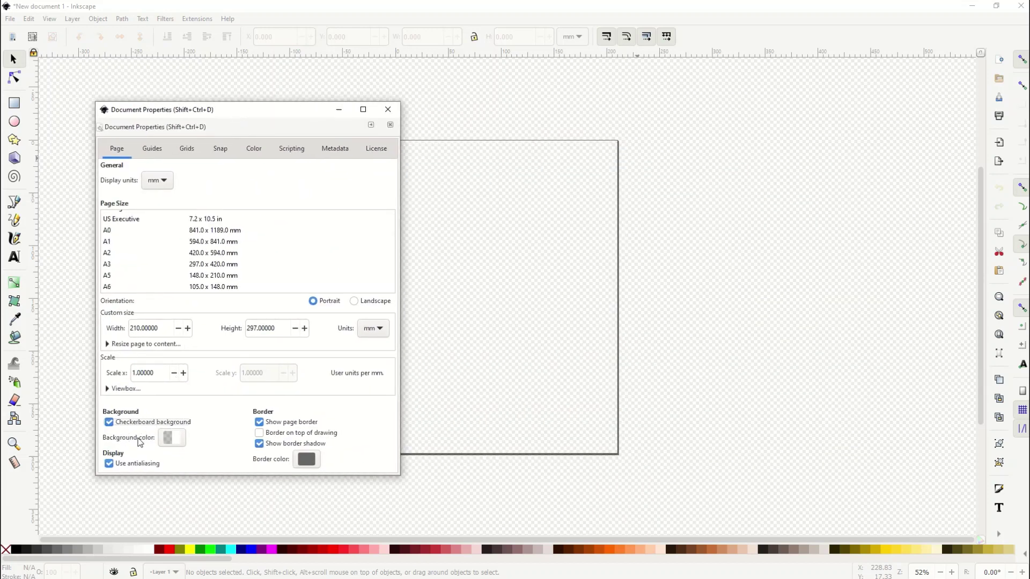
# - Set the document background colour to a blue shade on the colour wheel
pyautogui.click(168, 439)
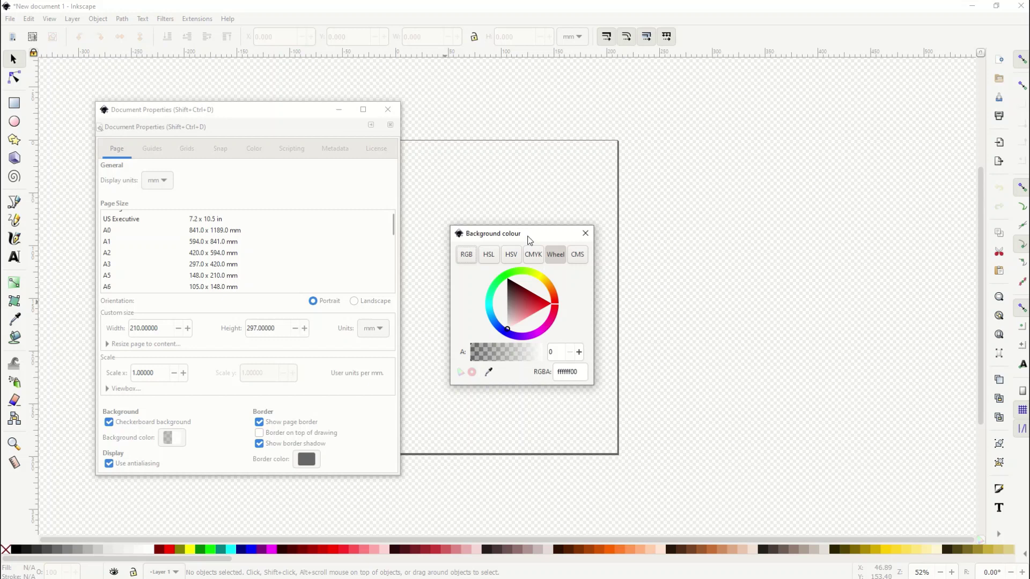
pyautogui.moveTo(527, 236); pyautogui.dragTo(506, 234)
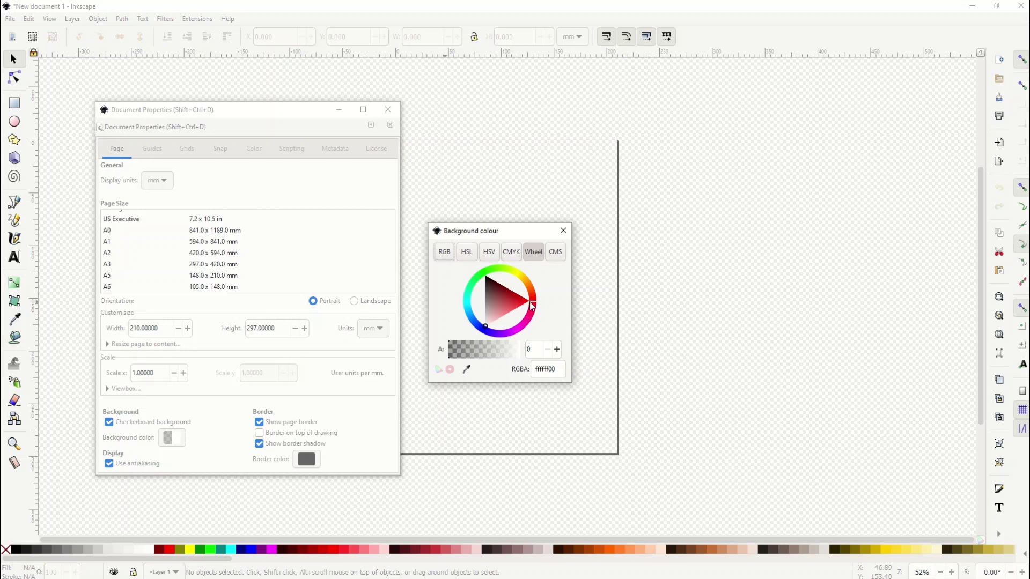
pyautogui.moveTo(531, 304); pyautogui.dragTo(531, 315)
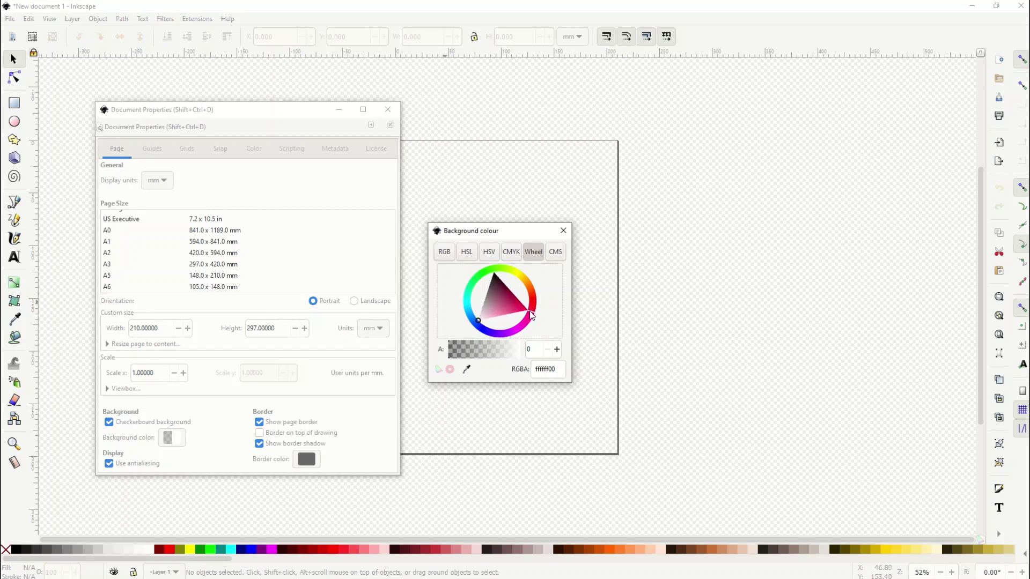
pyautogui.click(480, 323)
pyautogui.moveTo(478, 325)
pyautogui.mouseDown()
pyautogui.moveTo(485, 332)
pyautogui.moveTo(499, 310)
pyautogui.moveTo(477, 321)
pyautogui.mouseUp()
pyautogui.click(493, 321)
# - Turn off the checkerboard and shift the background colour to cyan, RGBA 00eeff00
pyautogui.click(110, 422)
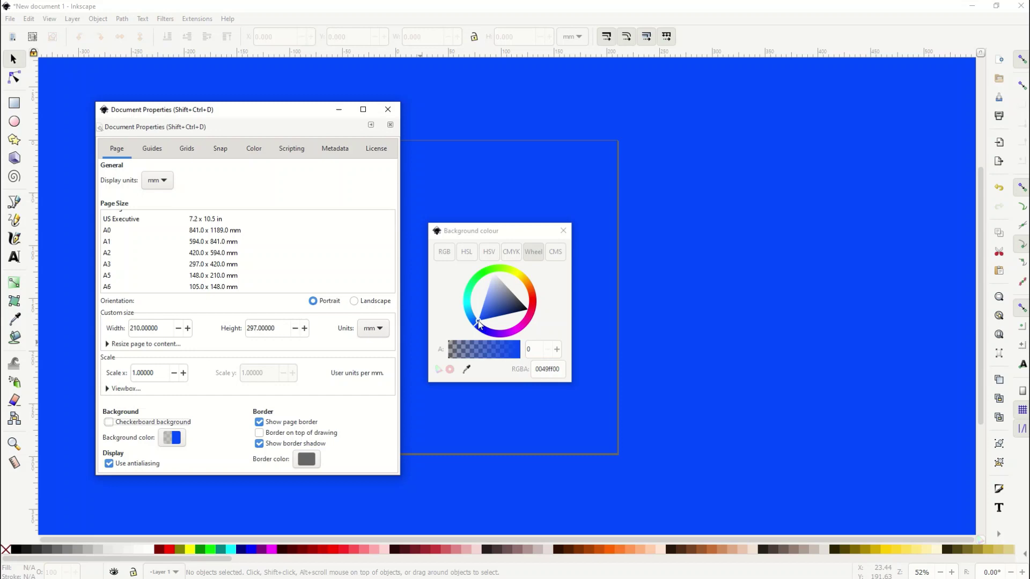
pyautogui.moveTo(479, 324)
pyautogui.mouseDown()
pyautogui.moveTo(499, 272)
pyautogui.moveTo(526, 286)
pyautogui.moveTo(528, 309)
pyautogui.moveTo(507, 333)
pyautogui.moveTo(472, 330)
pyautogui.moveTo(465, 297)
pyautogui.moveTo(495, 269)
pyautogui.moveTo(523, 285)
pyautogui.moveTo(529, 302)
pyautogui.moveTo(478, 300)
pyautogui.moveTo(477, 283)
pyautogui.moveTo(482, 314)
pyautogui.moveTo(533, 307)
pyautogui.moveTo(526, 323)
pyautogui.moveTo(499, 335)
pyautogui.moveTo(465, 315)
pyautogui.moveTo(469, 285)
pyautogui.moveTo(503, 276)
pyautogui.mouseUp()
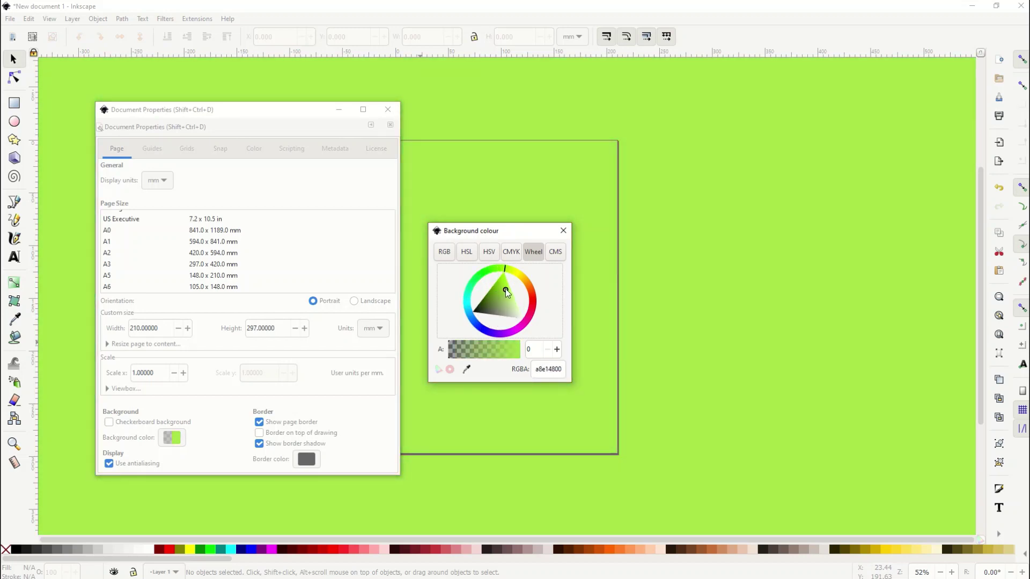
pyautogui.moveTo(505, 289)
pyautogui.mouseDown()
pyautogui.moveTo(461, 314)
pyautogui.moveTo(535, 327)
pyautogui.moveTo(516, 269)
pyautogui.moveTo(530, 301)
pyautogui.moveTo(472, 328)
pyautogui.moveTo(471, 307)
pyautogui.moveTo(486, 333)
pyautogui.moveTo(457, 307)
pyautogui.mouseUp()
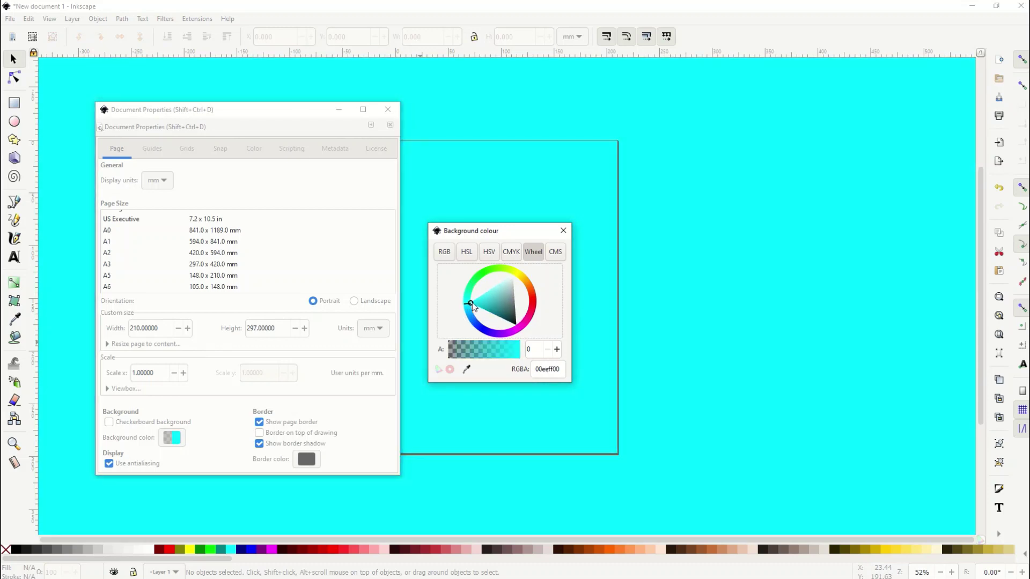
# - Set the background colour to black, RGBA 00000000, and close the colour picker
pyautogui.moveTo(498, 306)
pyautogui.mouseDown()
pyautogui.moveTo(519, 331)
pyautogui.moveTo(517, 274)
pyautogui.moveTo(455, 299)
pyautogui.mouseUp()
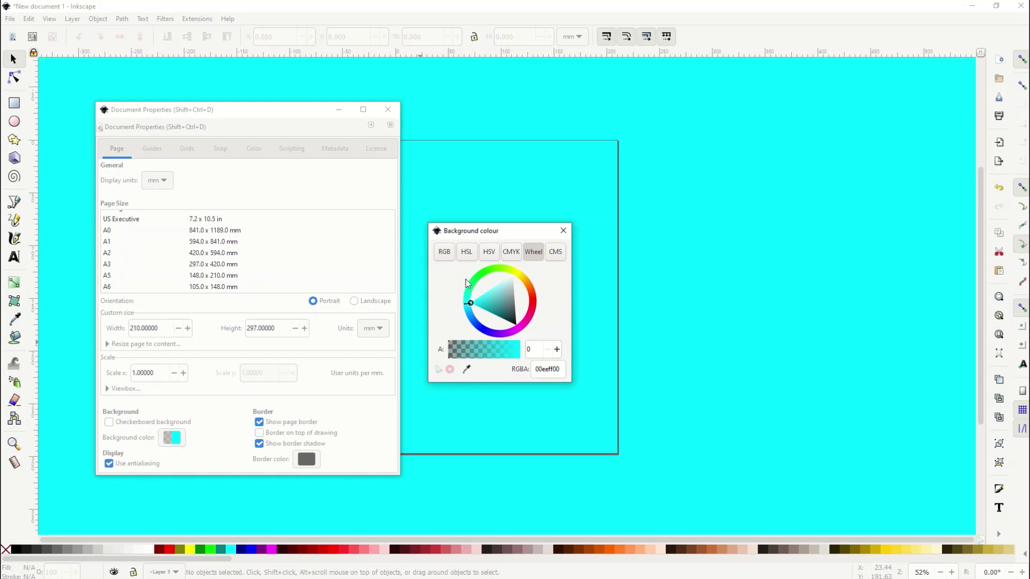
pyautogui.moveTo(468, 306)
pyautogui.mouseDown()
pyautogui.moveTo(489, 272)
pyautogui.moveTo(473, 333)
pyautogui.moveTo(547, 322)
pyautogui.moveTo(481, 266)
pyautogui.moveTo(530, 284)
pyautogui.moveTo(527, 323)
pyautogui.moveTo(500, 336)
pyautogui.moveTo(478, 329)
pyautogui.moveTo(483, 270)
pyautogui.moveTo(518, 273)
pyautogui.moveTo(534, 293)
pyautogui.moveTo(486, 275)
pyautogui.moveTo(478, 318)
pyautogui.moveTo(499, 335)
pyautogui.moveTo(459, 313)
pyautogui.moveTo(502, 295)
pyautogui.moveTo(524, 269)
pyautogui.mouseUp()
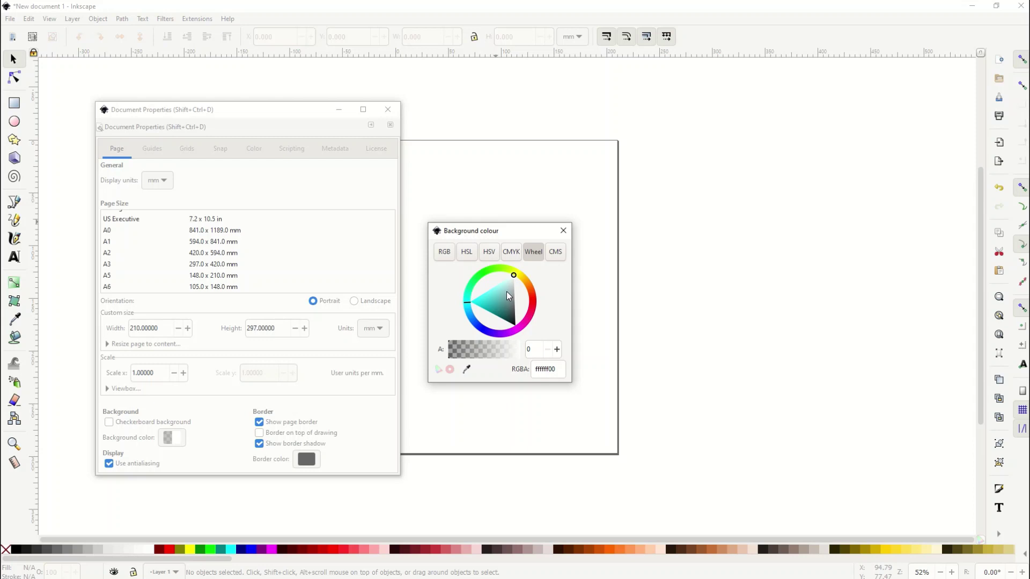
pyautogui.moveTo(507, 291); pyautogui.dragTo(523, 343)
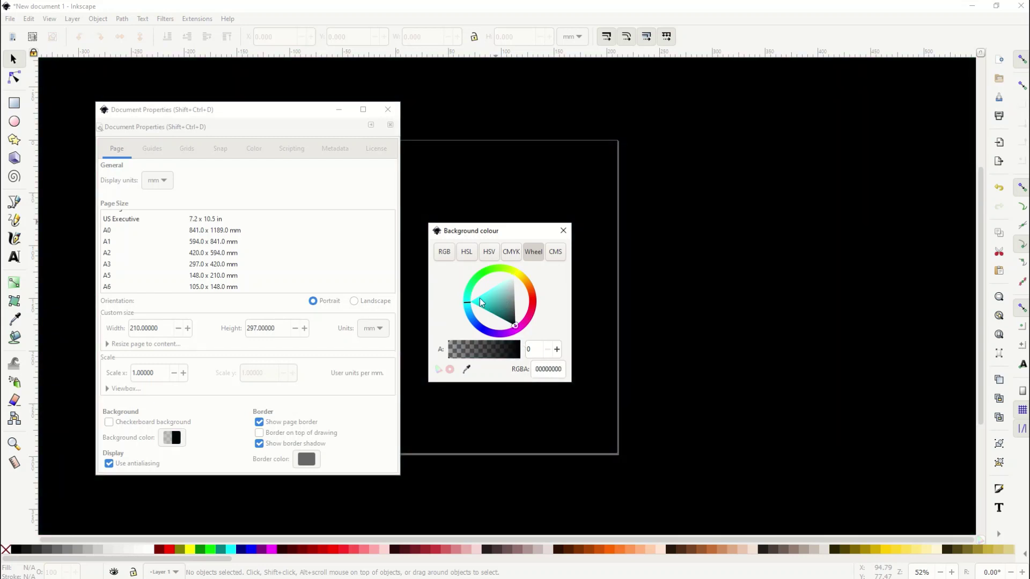
pyautogui.moveTo(497, 310); pyautogui.dragTo(521, 335)
pyautogui.click(683, 329)
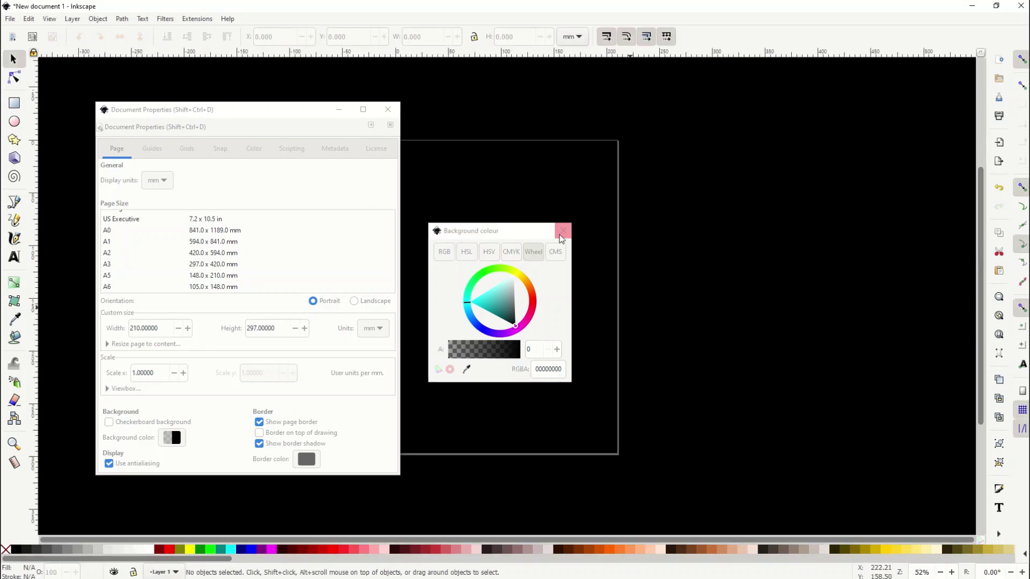
pyautogui.click(563, 231)
# - Reopen Document Properties, enable the checkerboard, and try a magenta background colour
pyautogui.click(388, 109)
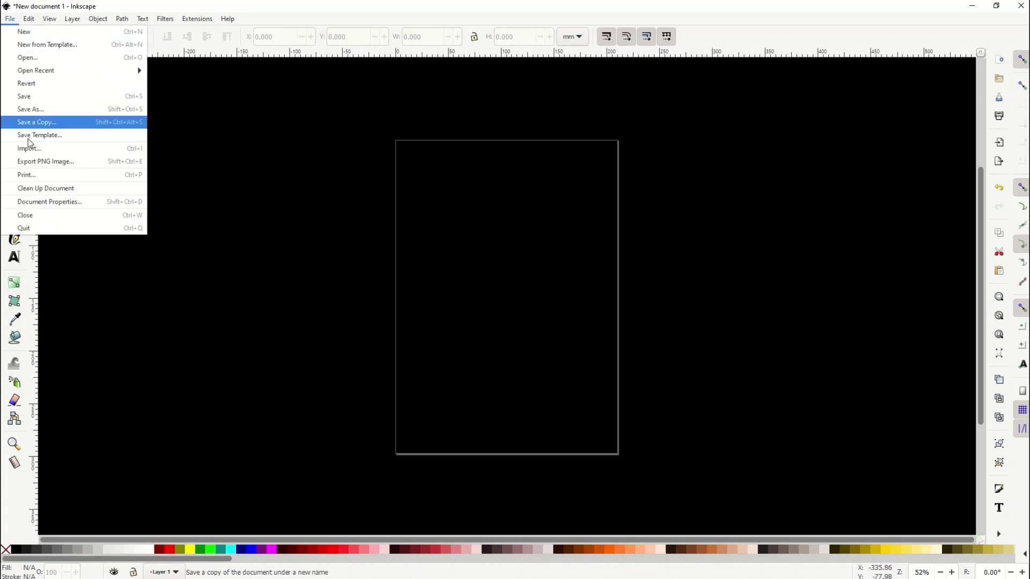
pyautogui.click(27, 203)
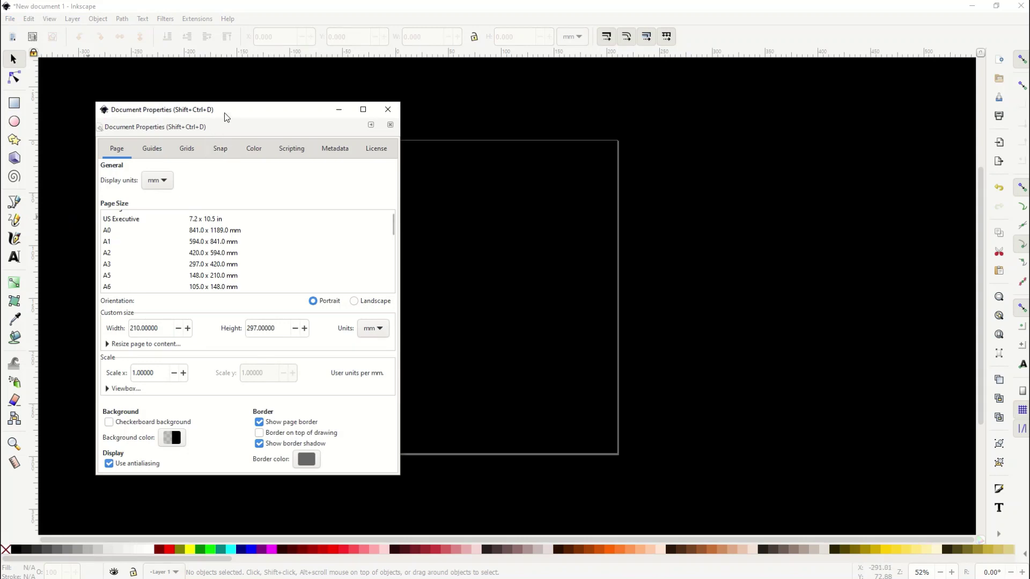
pyautogui.moveTo(225, 117); pyautogui.dragTo(257, 112)
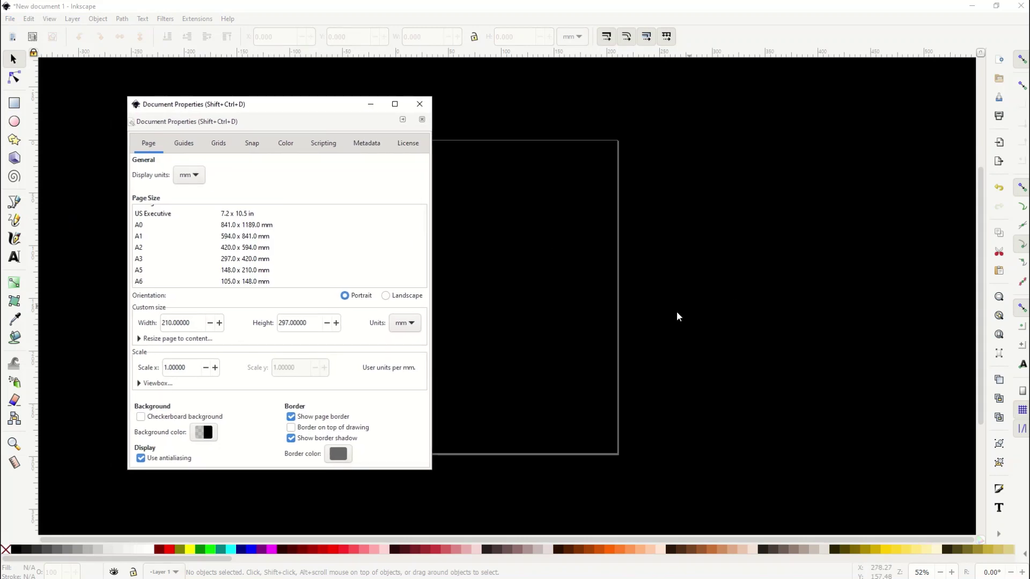
pyautogui.click(140, 417)
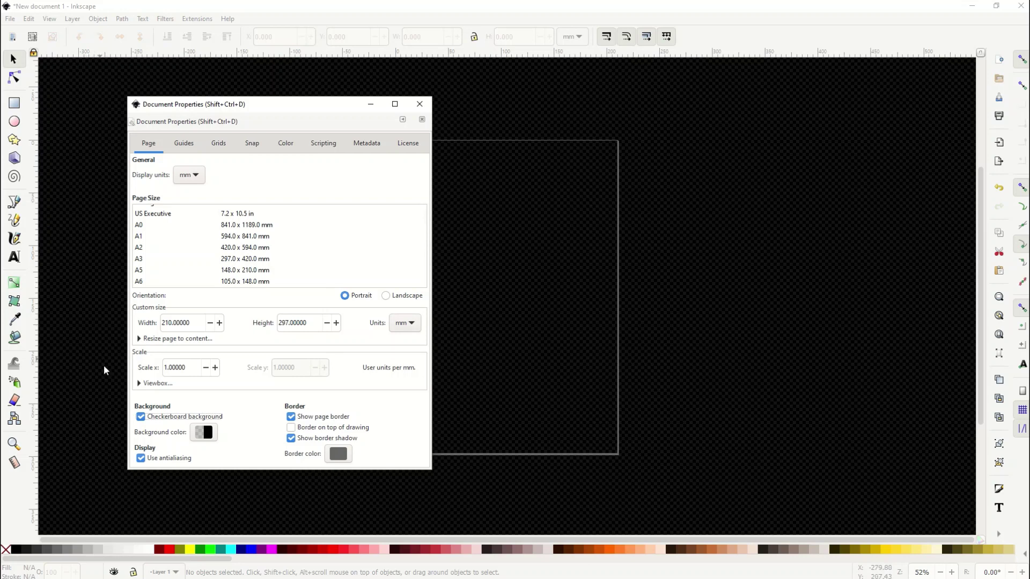
pyautogui.click(209, 436)
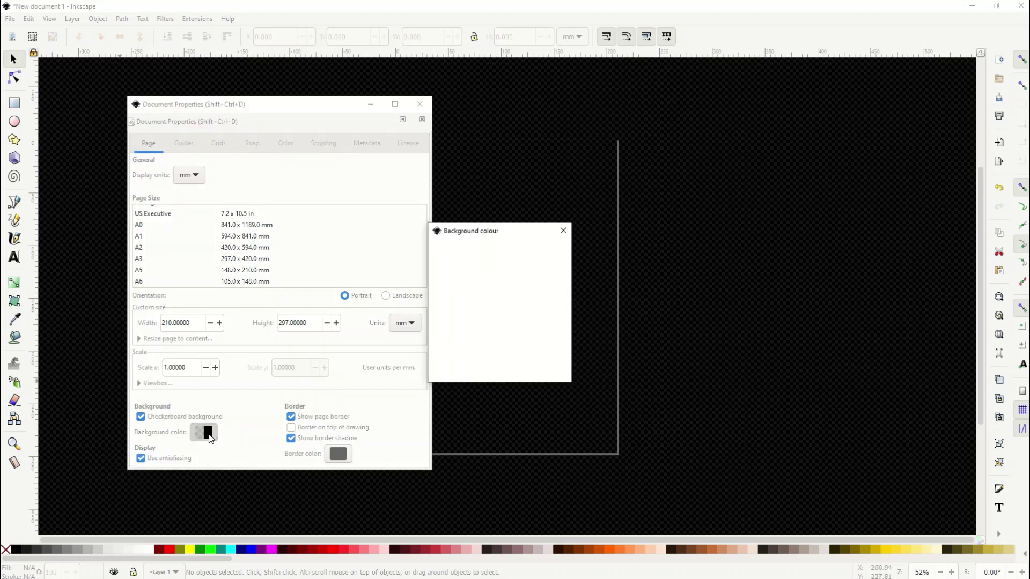
pyautogui.click(516, 329)
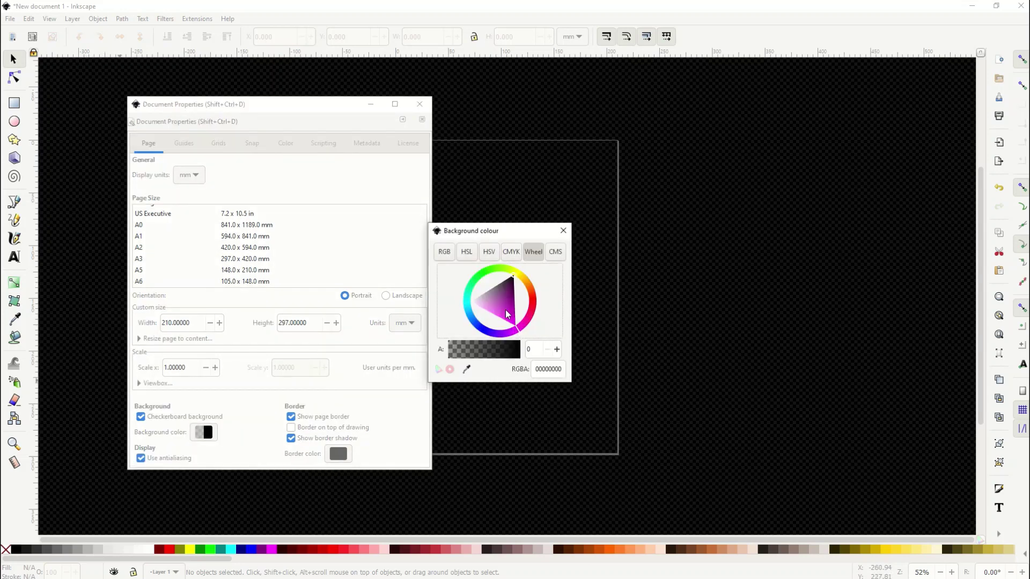
pyautogui.moveTo(505, 307)
pyautogui.mouseDown()
pyautogui.moveTo(502, 291)
pyautogui.moveTo(495, 302)
pyautogui.moveTo(524, 336)
pyautogui.mouseUp()
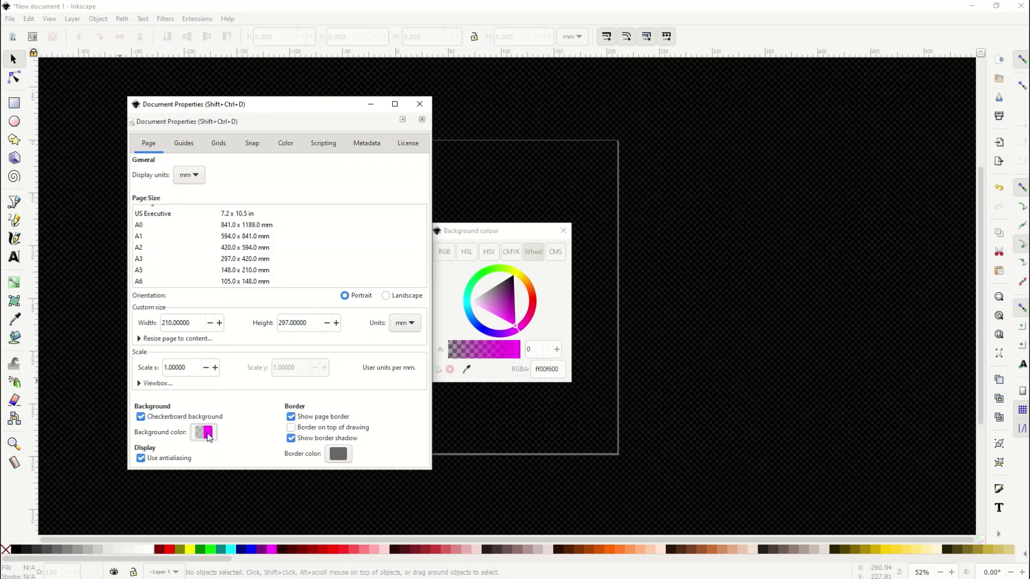
# - Reset the background to white ffffff00 with the checkerboard on, and close both dialogs
pyautogui.click(140, 417)
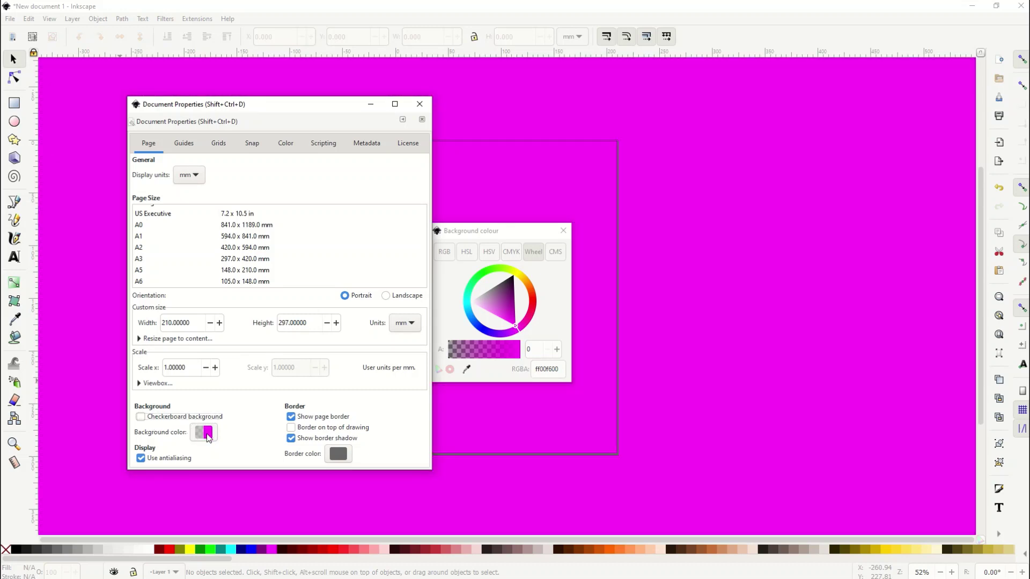
pyautogui.moveTo(507, 322)
pyautogui.mouseDown()
pyautogui.moveTo(498, 303)
pyautogui.moveTo(446, 302)
pyautogui.mouseUp()
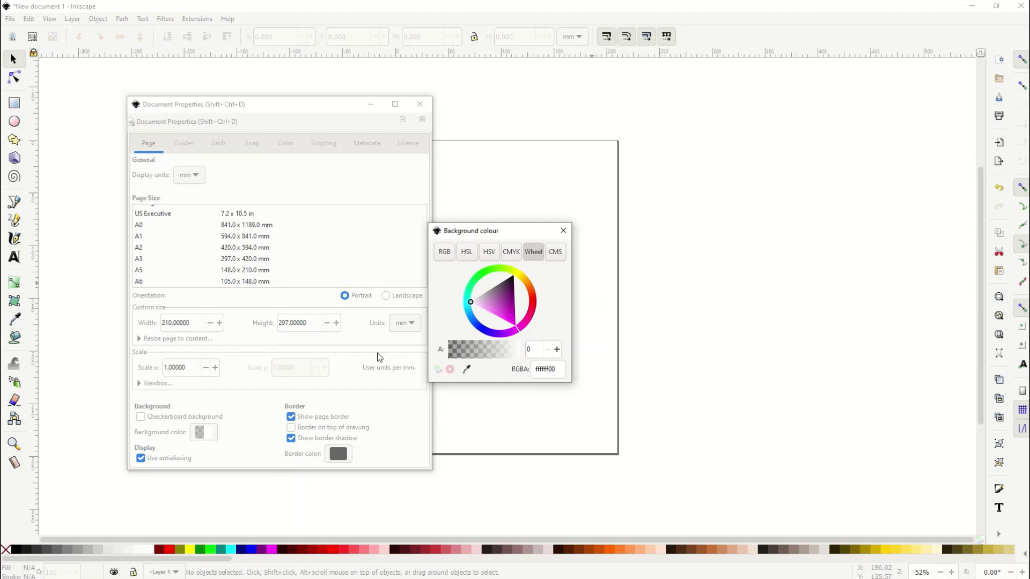
pyautogui.click(140, 417)
pyautogui.click(141, 417)
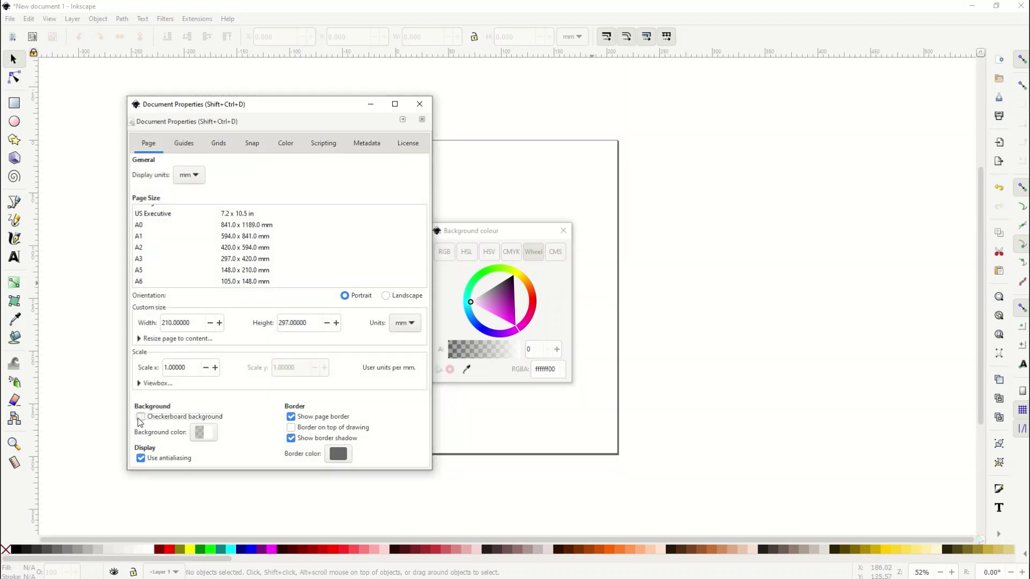
pyautogui.click(141, 417)
pyautogui.click(419, 106)
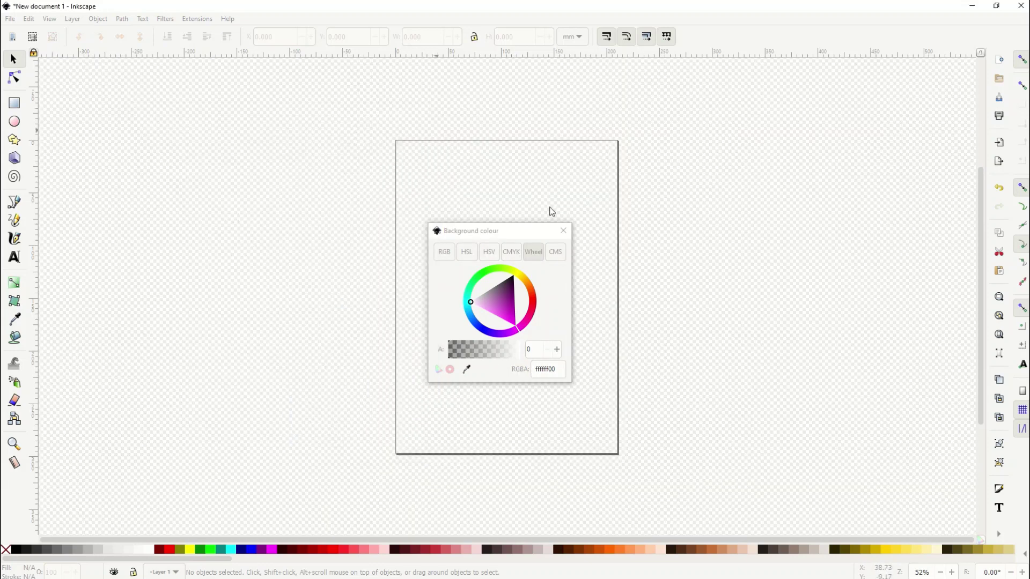
pyautogui.click(563, 230)
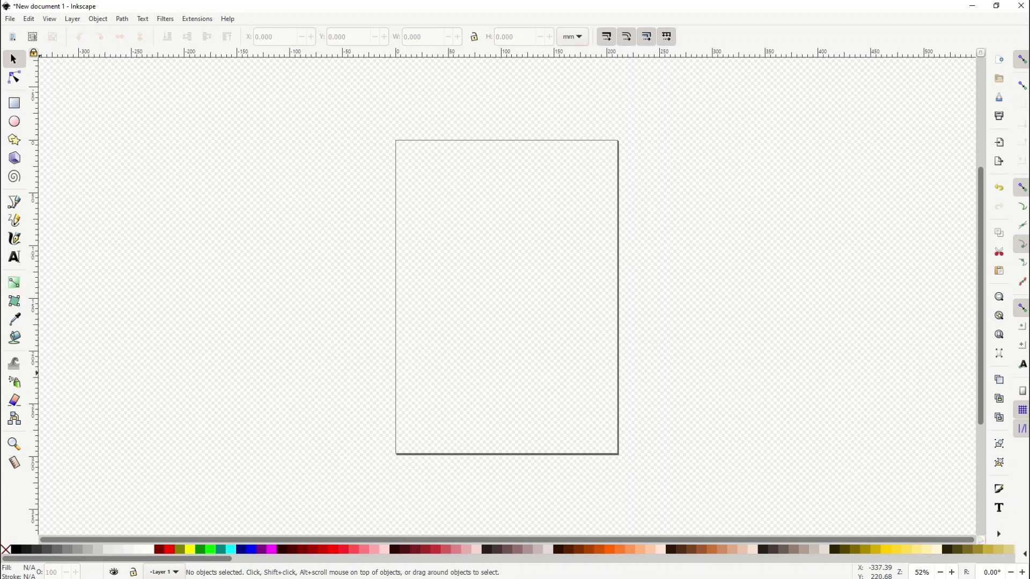
# - Reopen Document Properties and close it, leaving a plain white canvas around the page
pyautogui.click(12, 22)
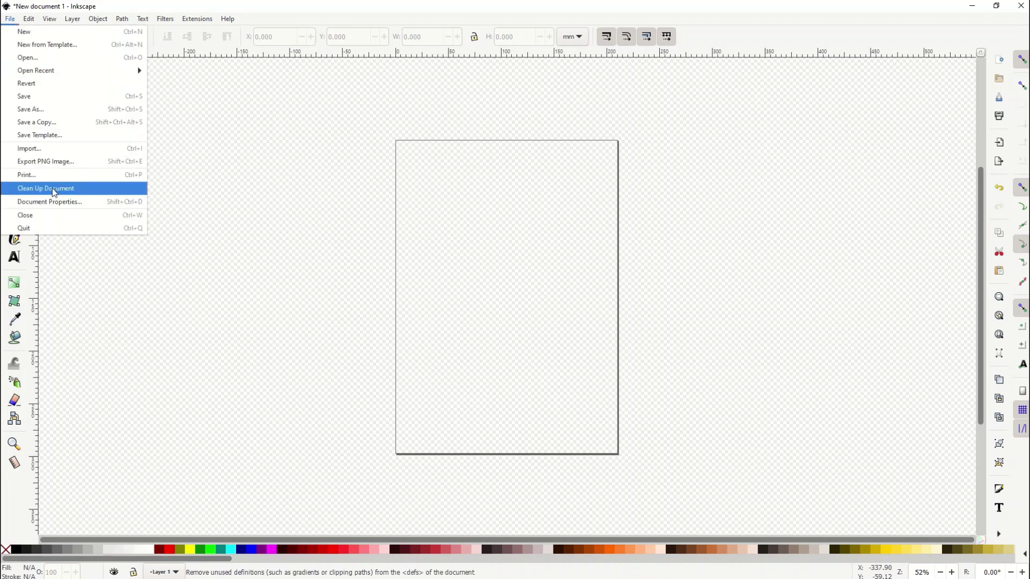
pyautogui.click(49, 202)
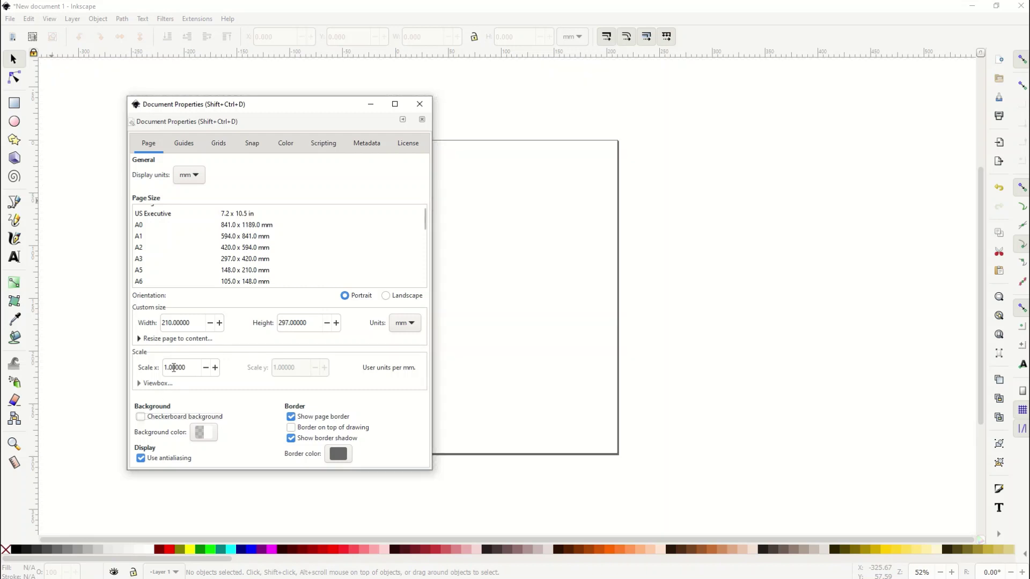
pyautogui.click(420, 104)
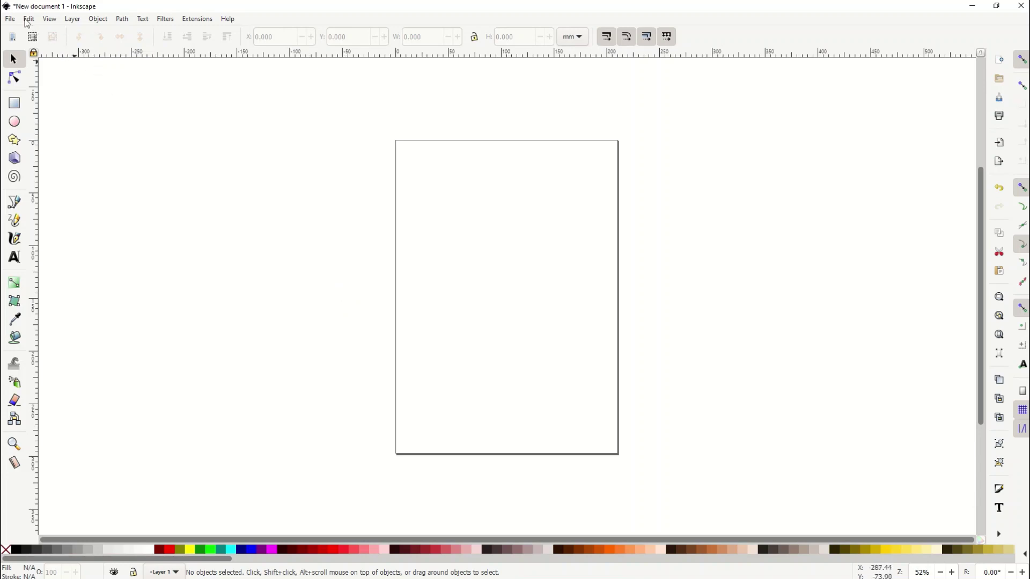
# - Open Preferences and browse the category tree to the Interface > Theme page
pyautogui.click(29, 19)
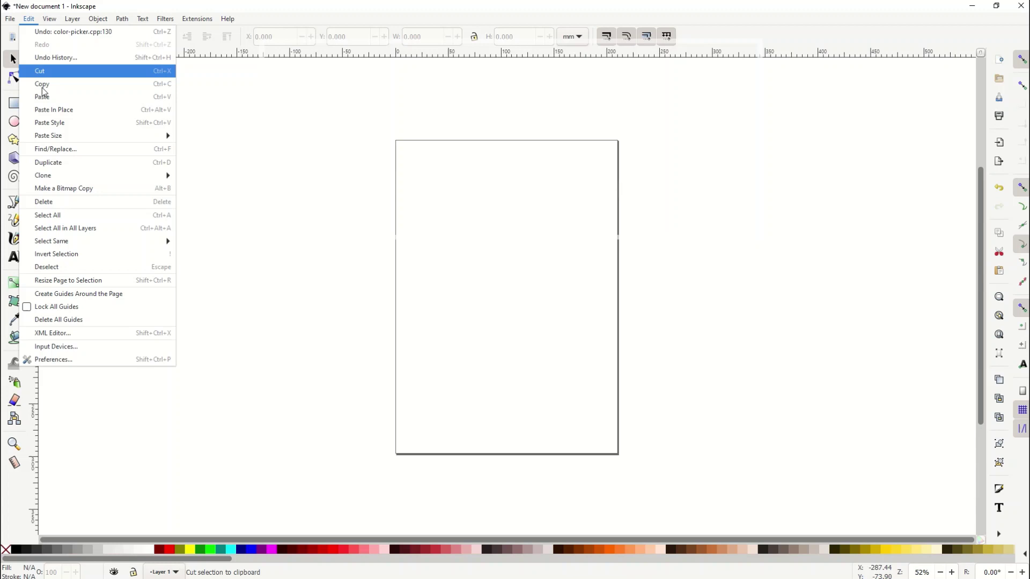
pyautogui.click(67, 361)
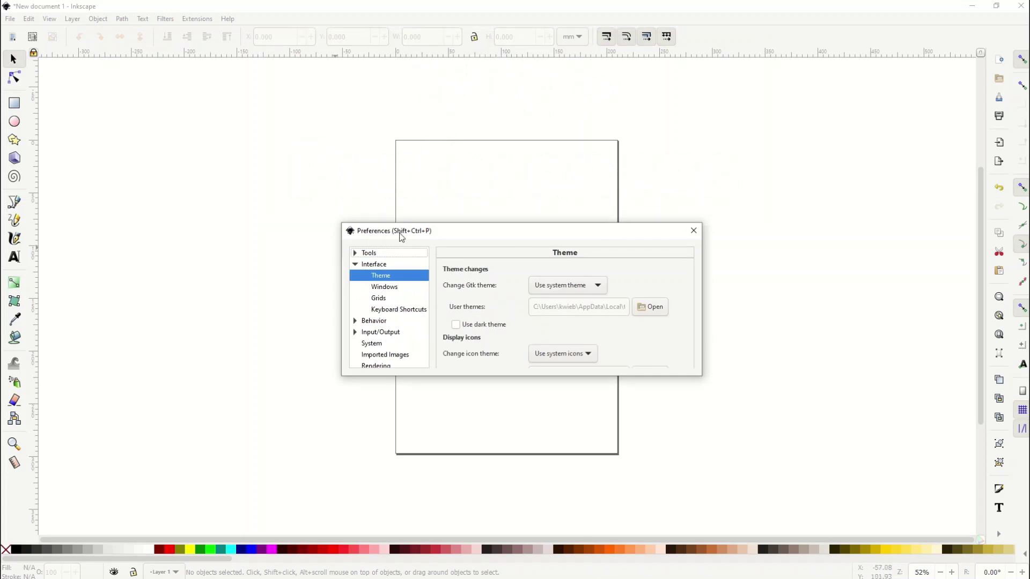
pyautogui.moveTo(451, 230); pyautogui.dragTo(440, 181)
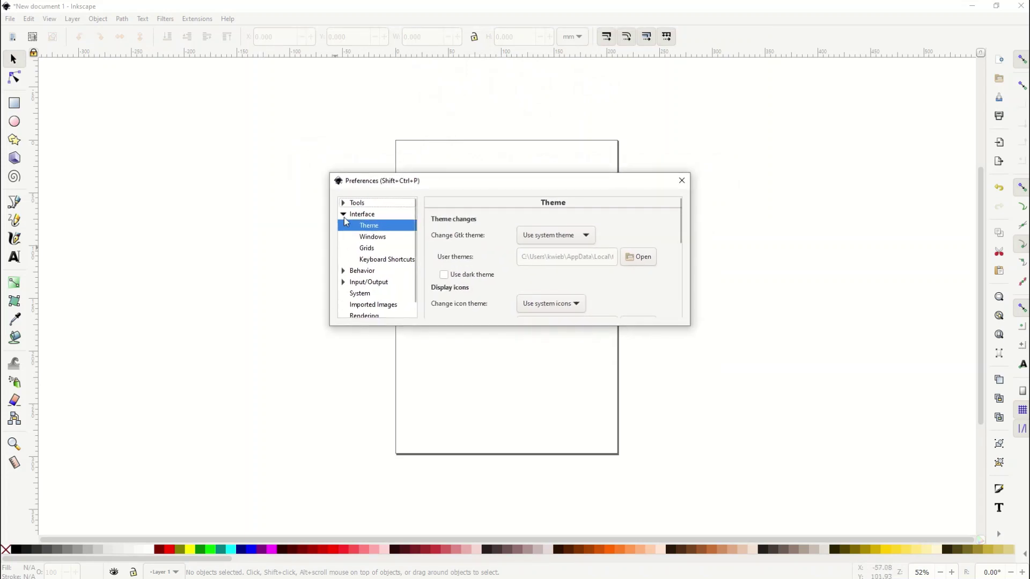
pyautogui.click(343, 204)
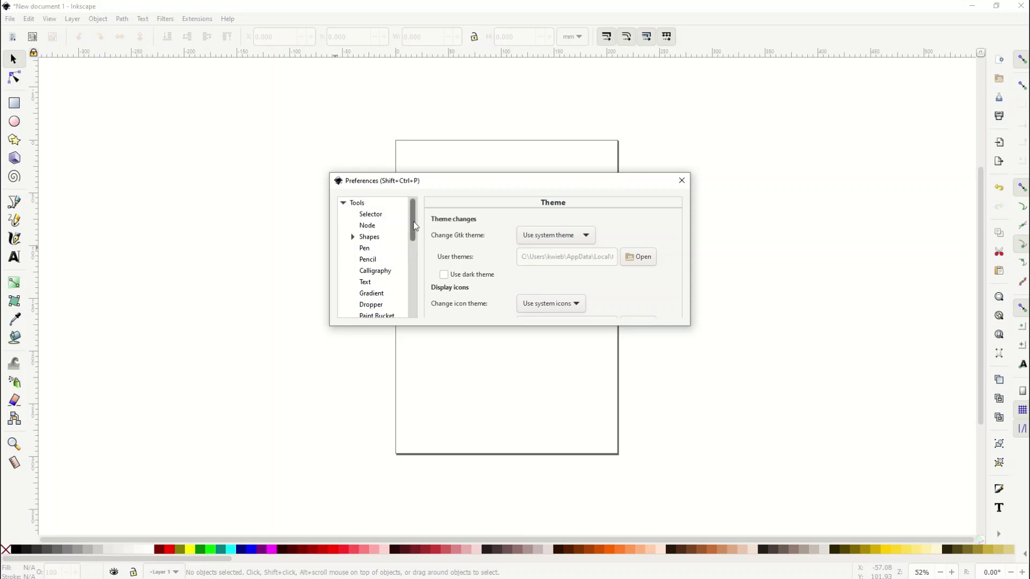
pyautogui.moveTo(414, 225)
pyautogui.mouseDown()
pyautogui.moveTo(413, 256)
pyautogui.moveTo(413, 220)
pyautogui.mouseUp()
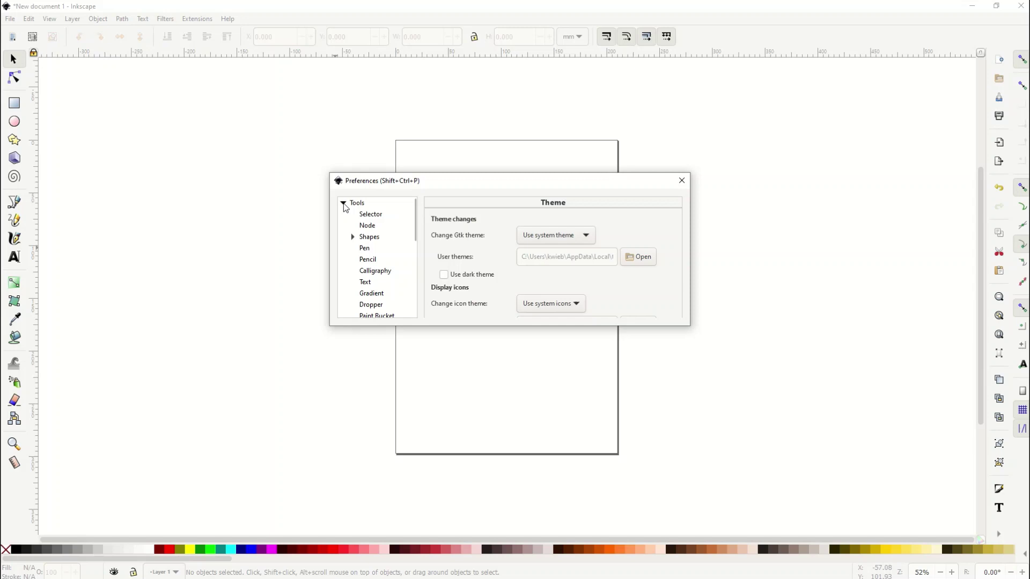
pyautogui.click(344, 204)
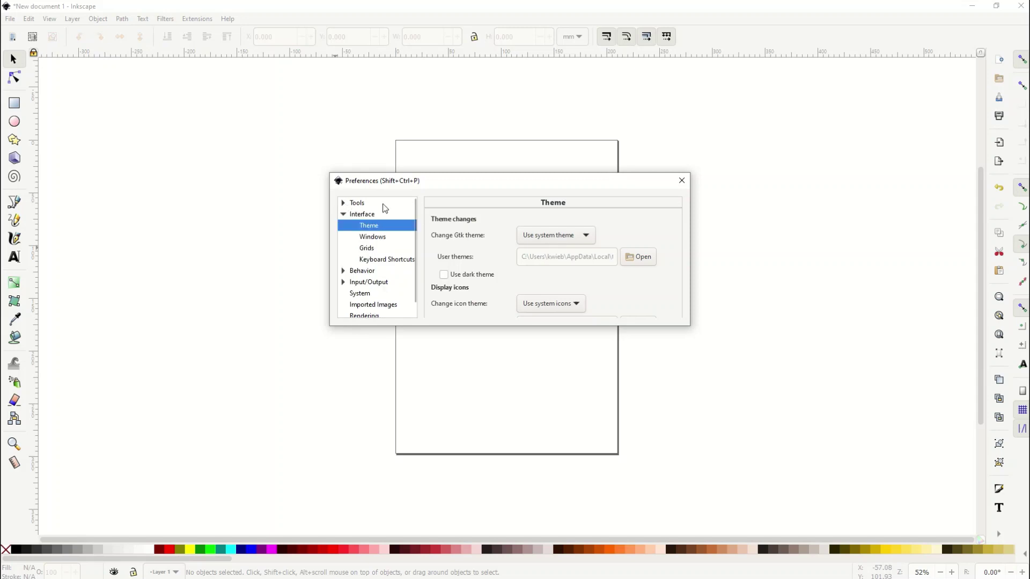
pyautogui.click(344, 215)
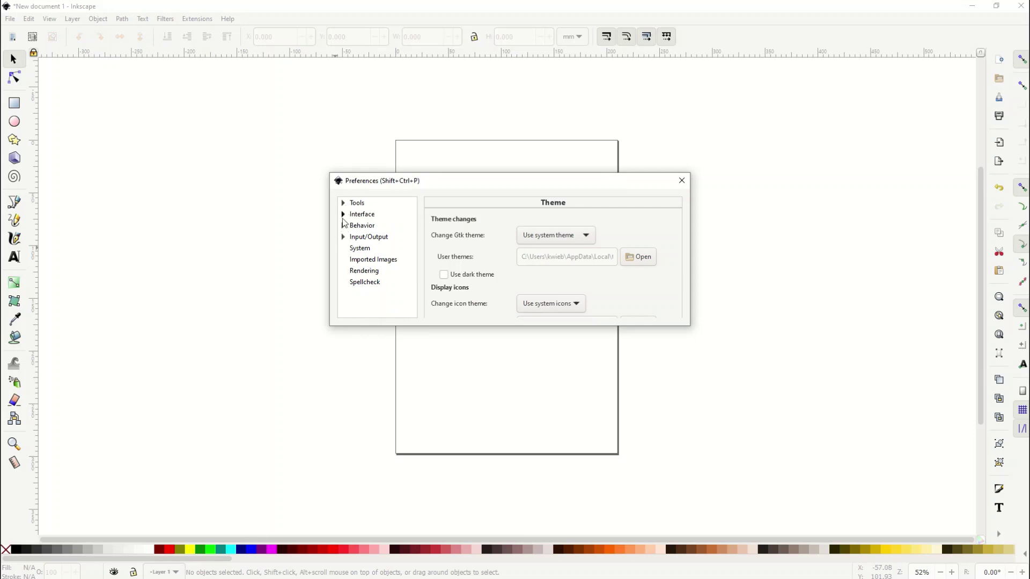
pyautogui.click(343, 215)
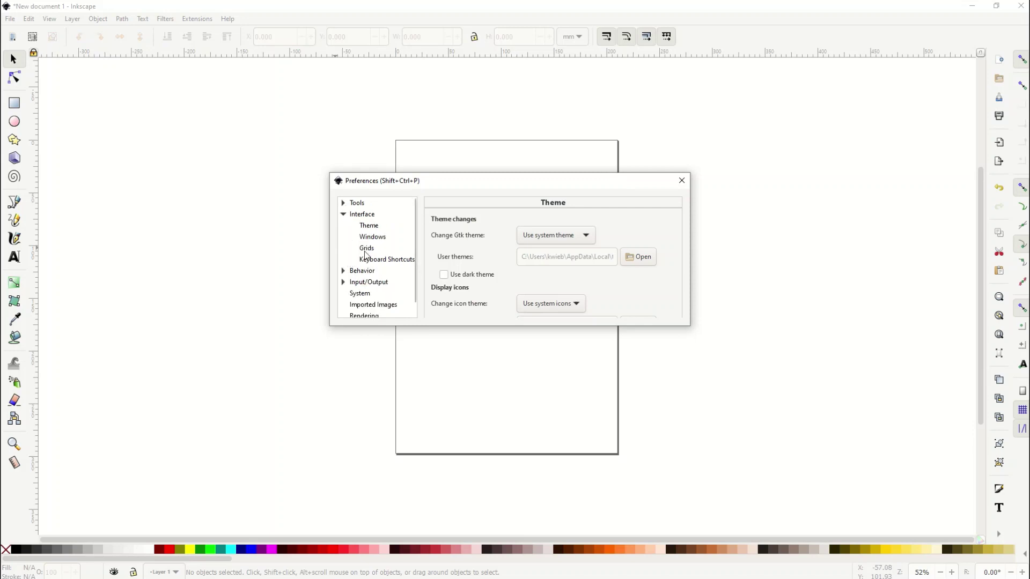
pyautogui.click(370, 229)
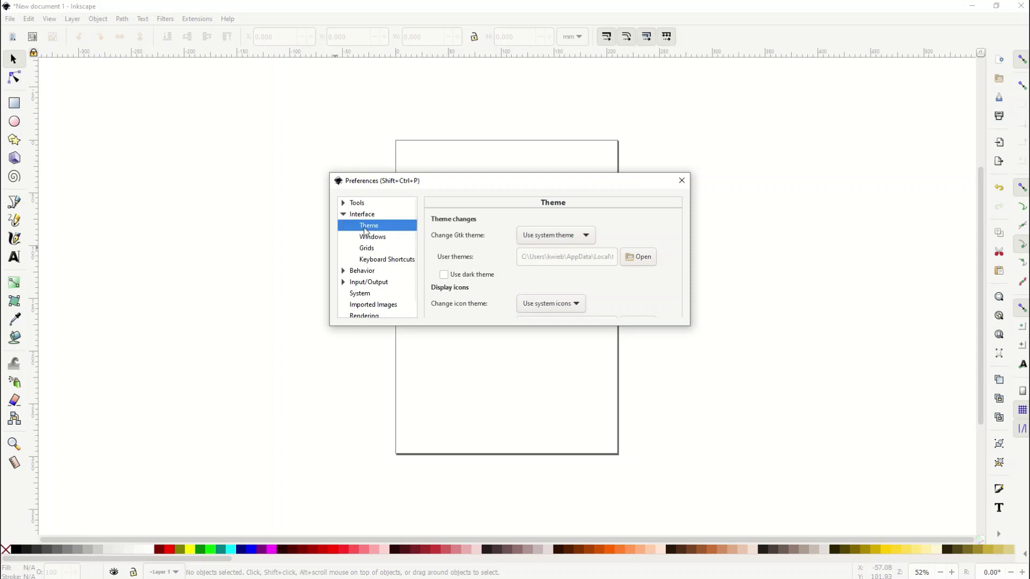
# - Try the Adwaita, HighContrast and HighContrastInverse Gtk themes in turn
pyautogui.click(539, 240)
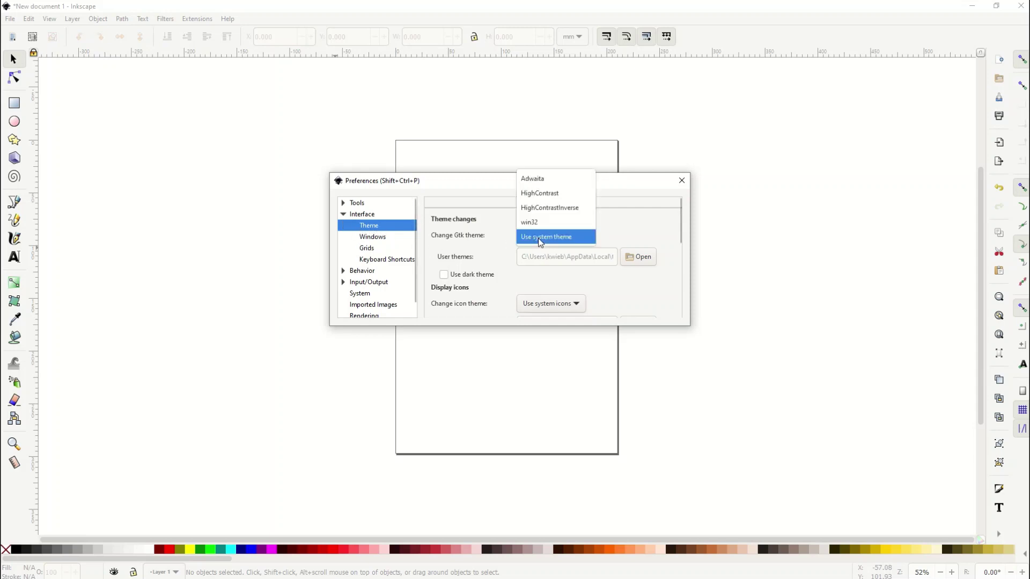
pyautogui.click(538, 182)
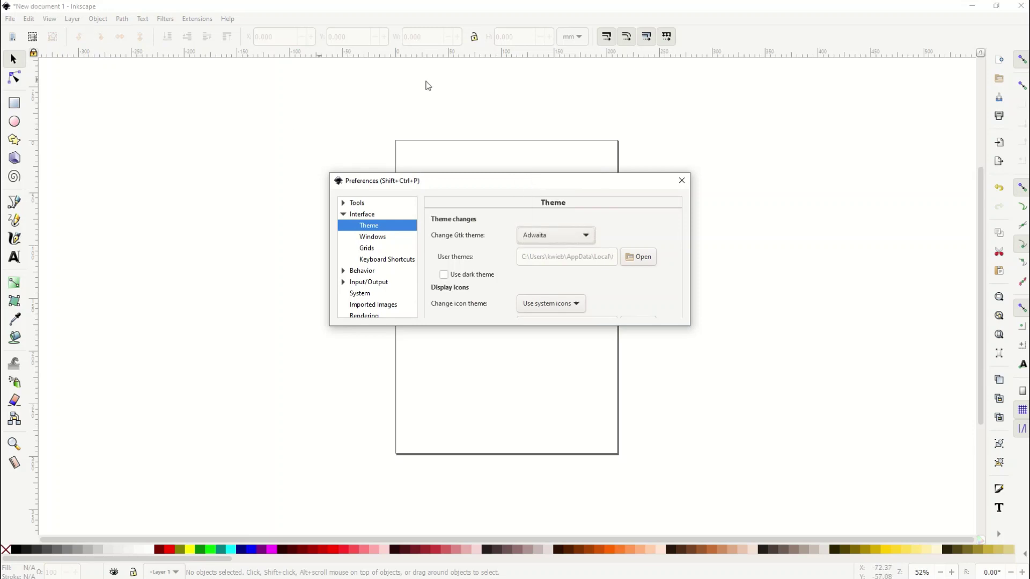
pyautogui.click(557, 243)
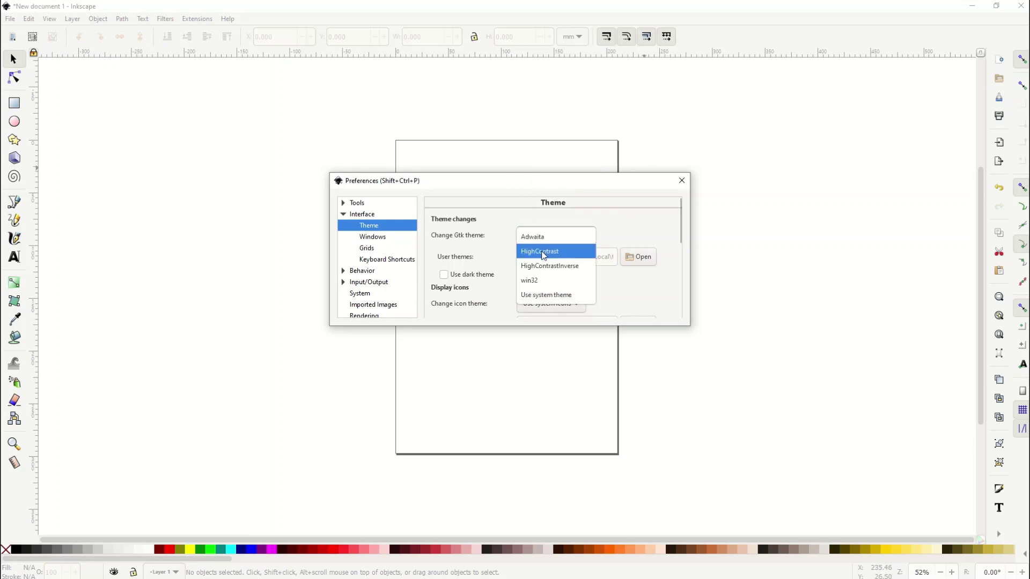
pyautogui.click(544, 252)
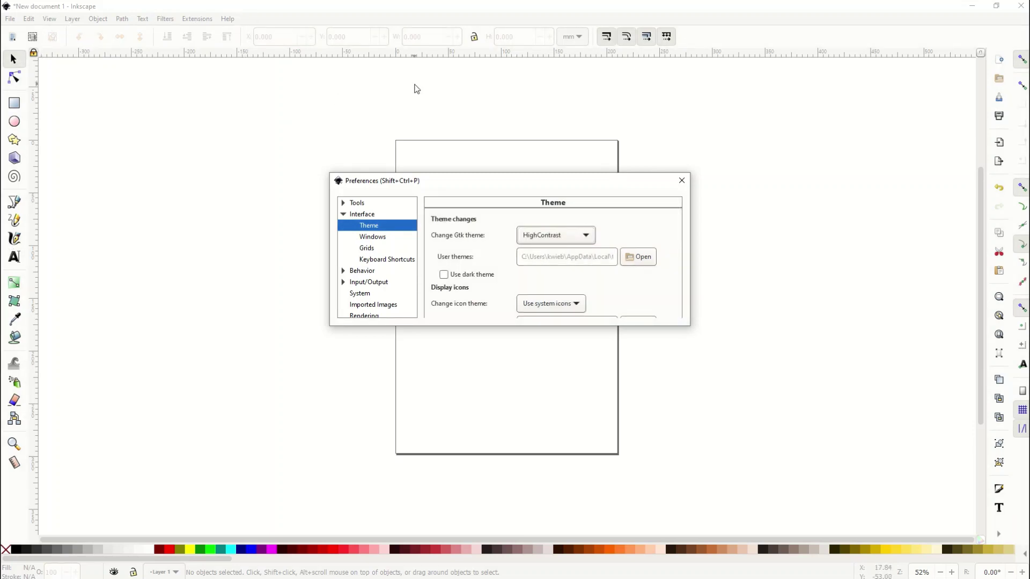
pyautogui.click(539, 238)
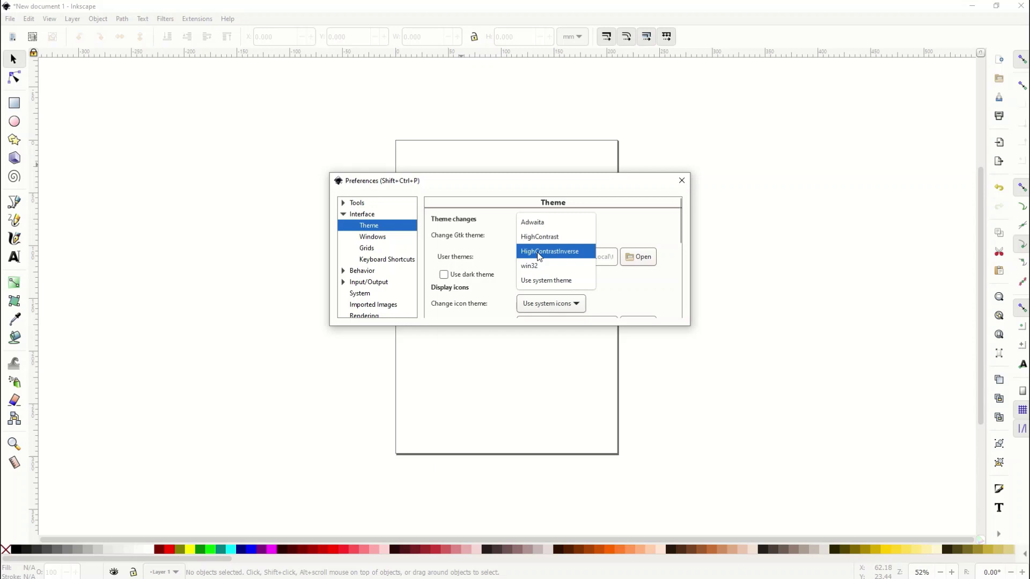
pyautogui.click(539, 257)
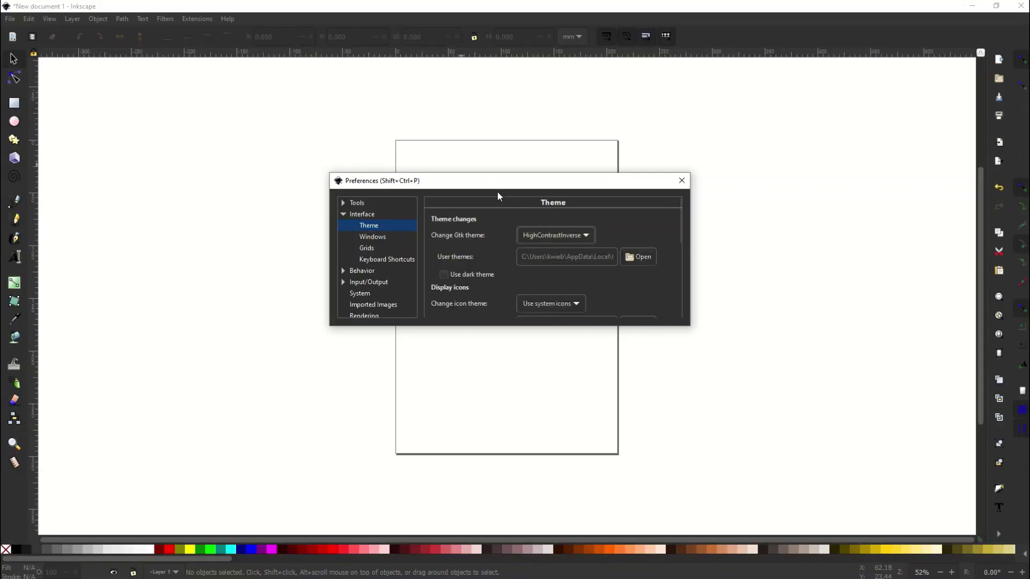
# - Try win32 and Adwaita, then settle on the HighContrast Gtk theme
pyautogui.moveTo(509, 187); pyautogui.dragTo(1029, 288)
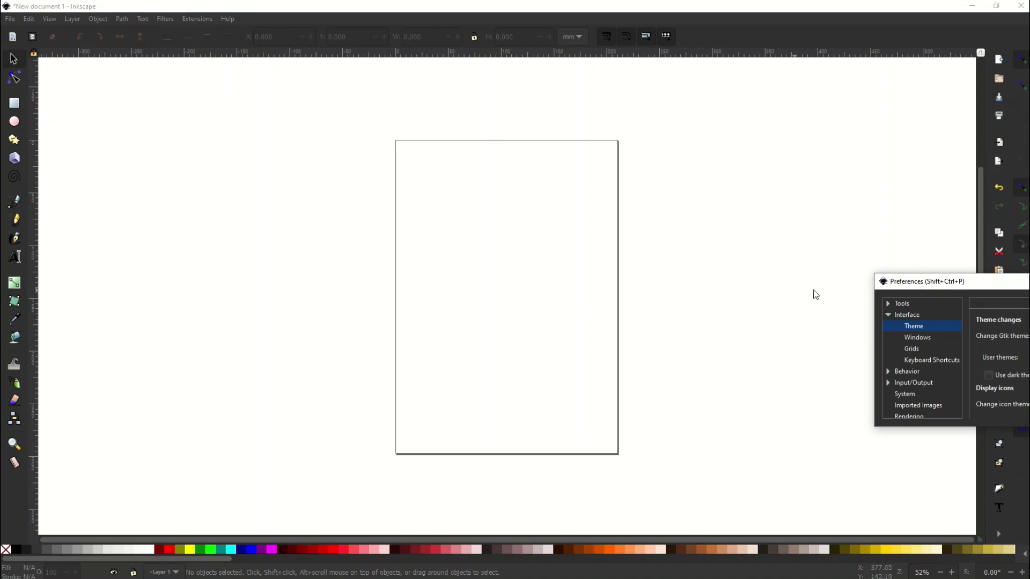
pyautogui.moveTo(975, 287); pyautogui.dragTo(395, 213)
pyautogui.click(492, 266)
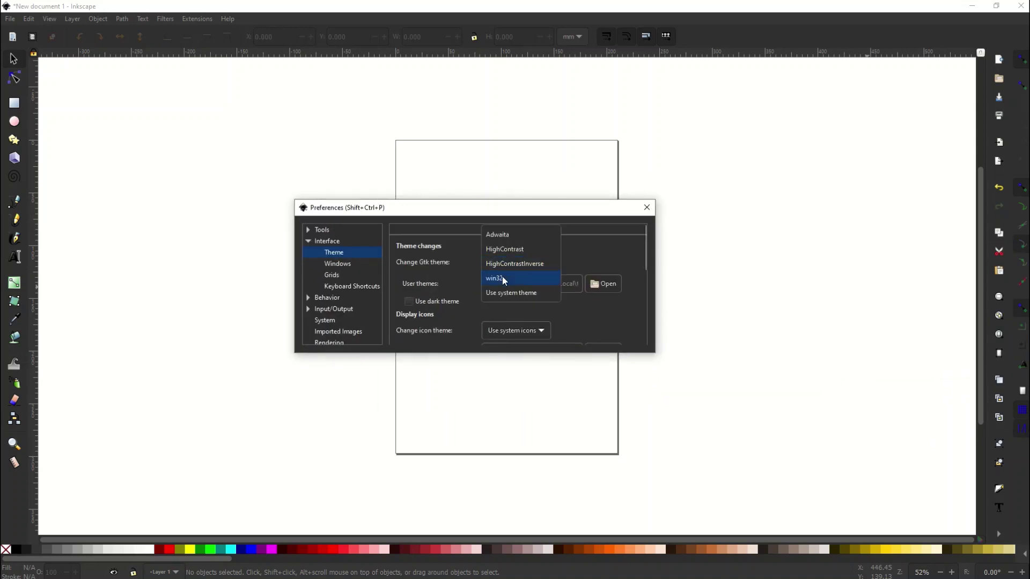
pyautogui.click(502, 278)
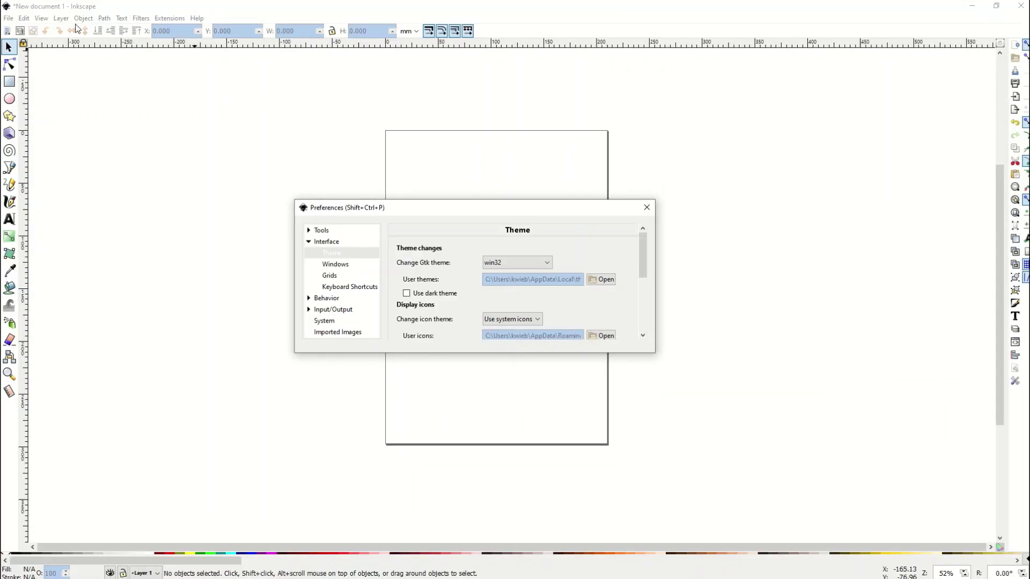
pyautogui.click(502, 263)
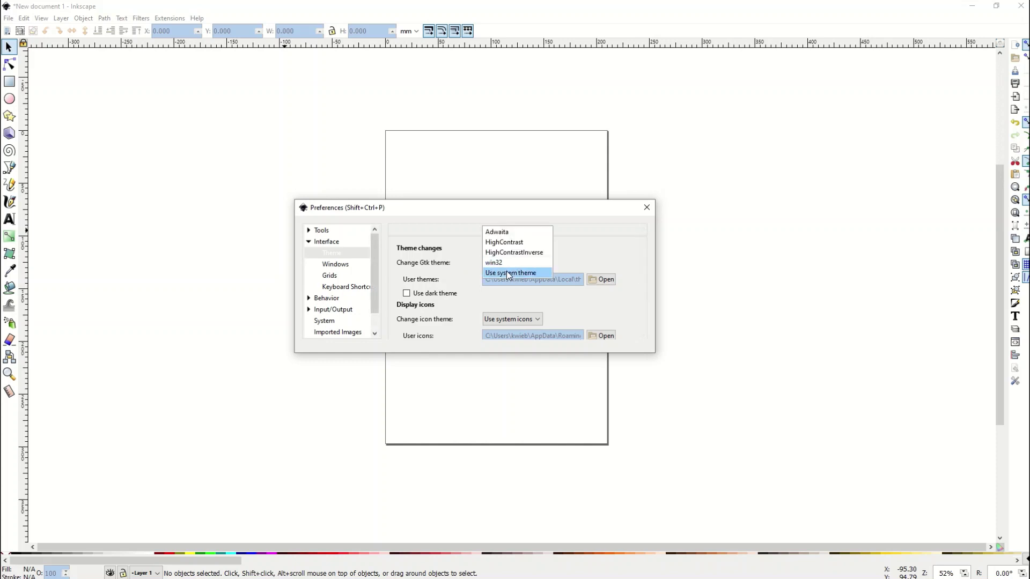
pyautogui.click(504, 234)
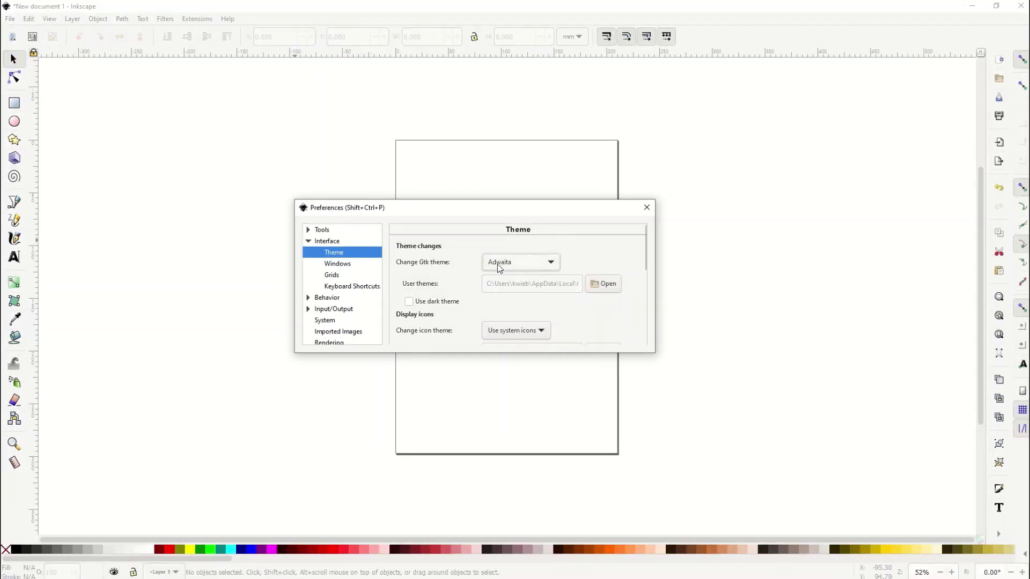
pyautogui.click(497, 264)
pyautogui.click(500, 276)
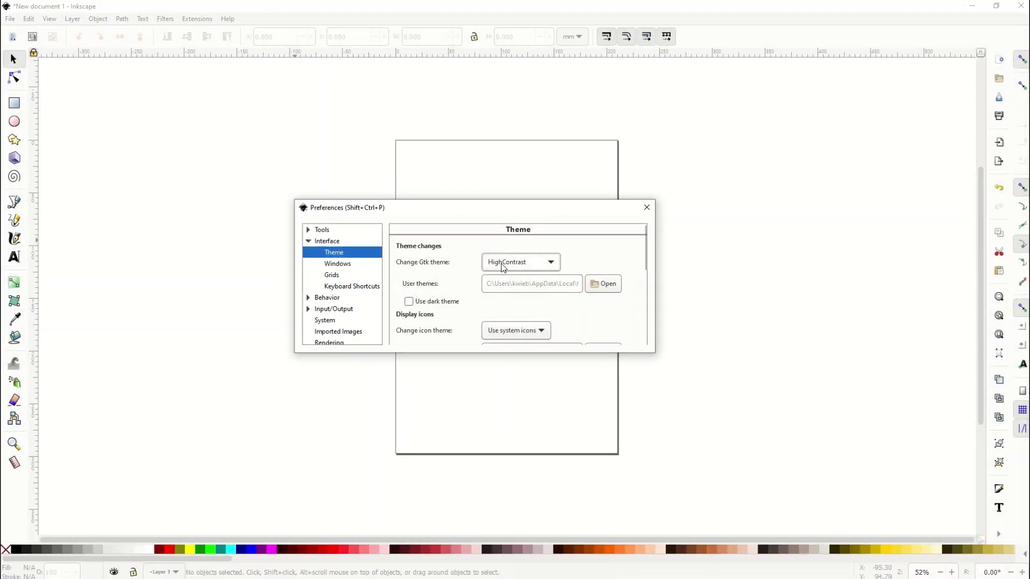
# - Switch the Gtk theme to Adwaita with Use dark theme turned on
pyautogui.click(409, 302)
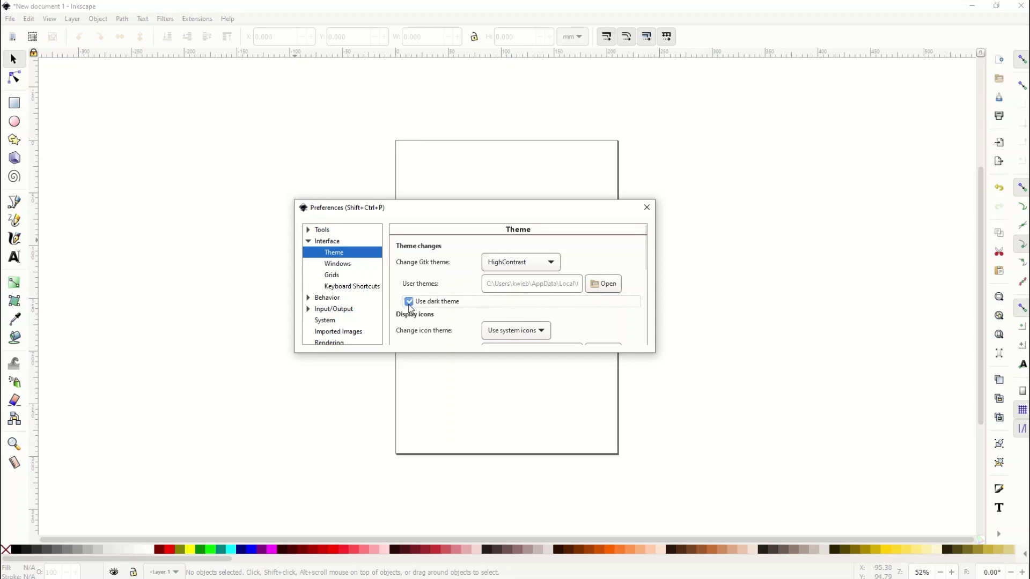
pyautogui.click(410, 303)
pyautogui.click(496, 263)
pyautogui.click(491, 250)
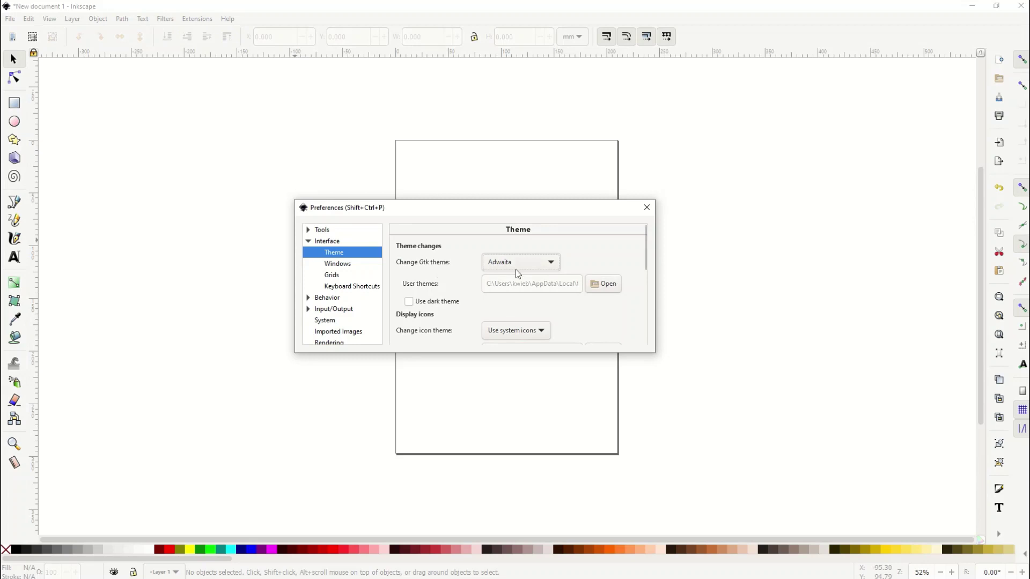
pyautogui.click(409, 302)
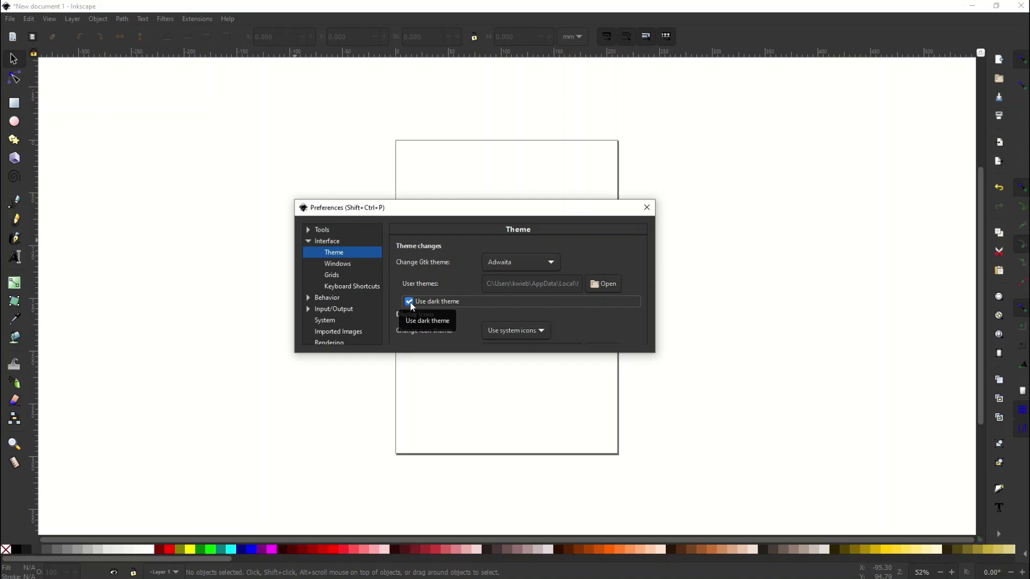
# - Try HighContrastInverse, return to Adwaita, and turn off the dark theme
pyautogui.click(507, 263)
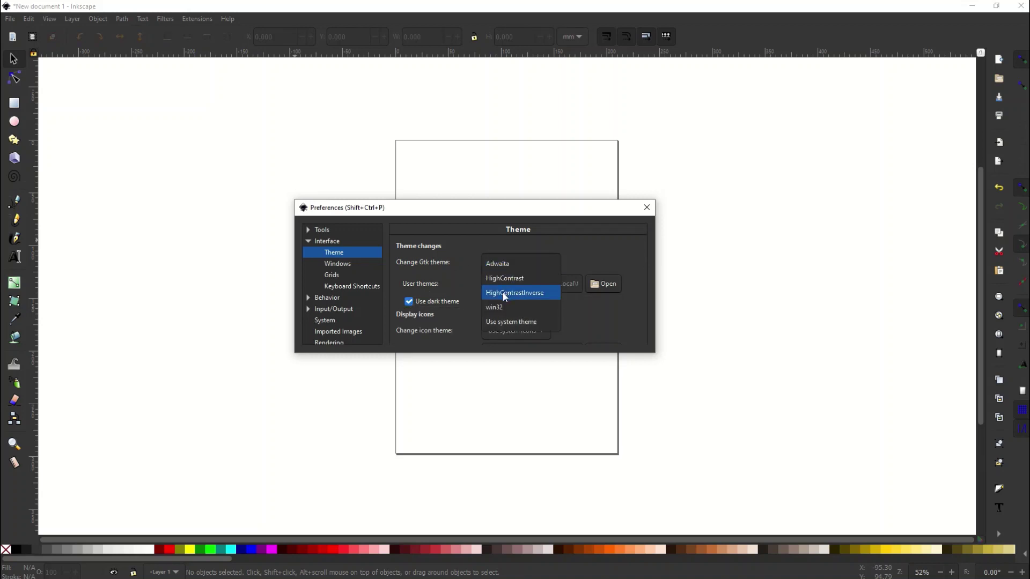
pyautogui.click(504, 293)
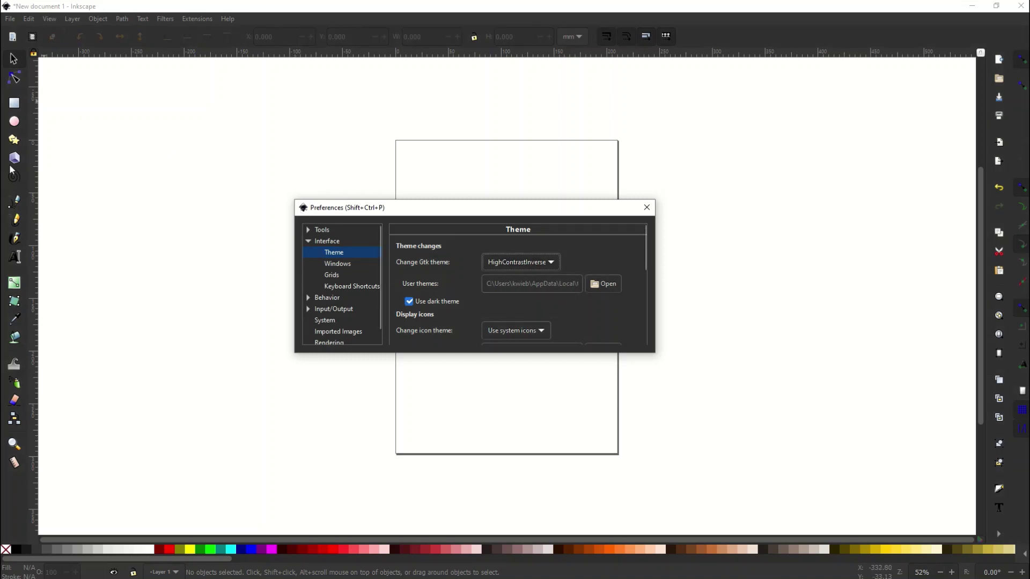
pyautogui.click(503, 264)
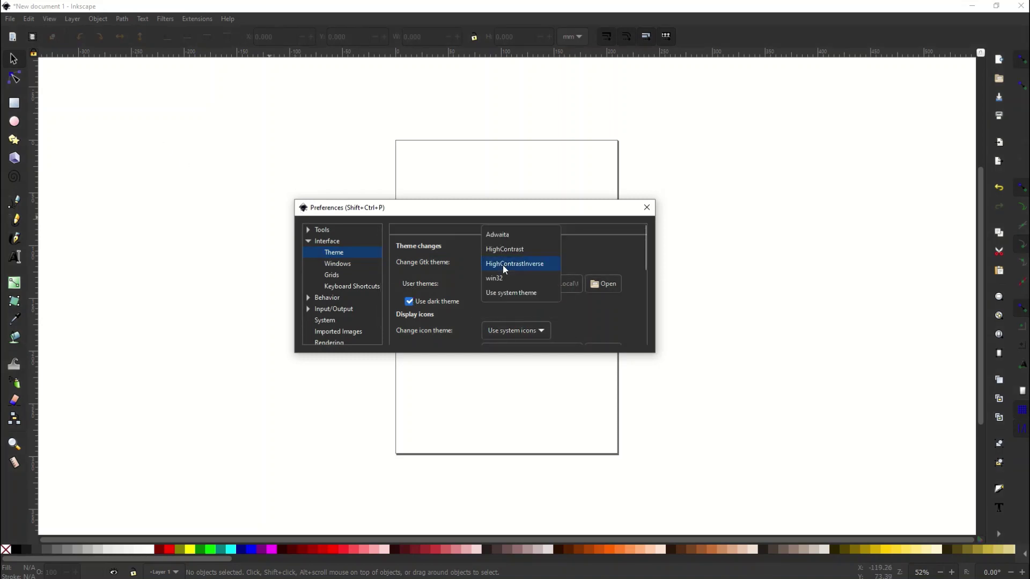
pyautogui.click(506, 238)
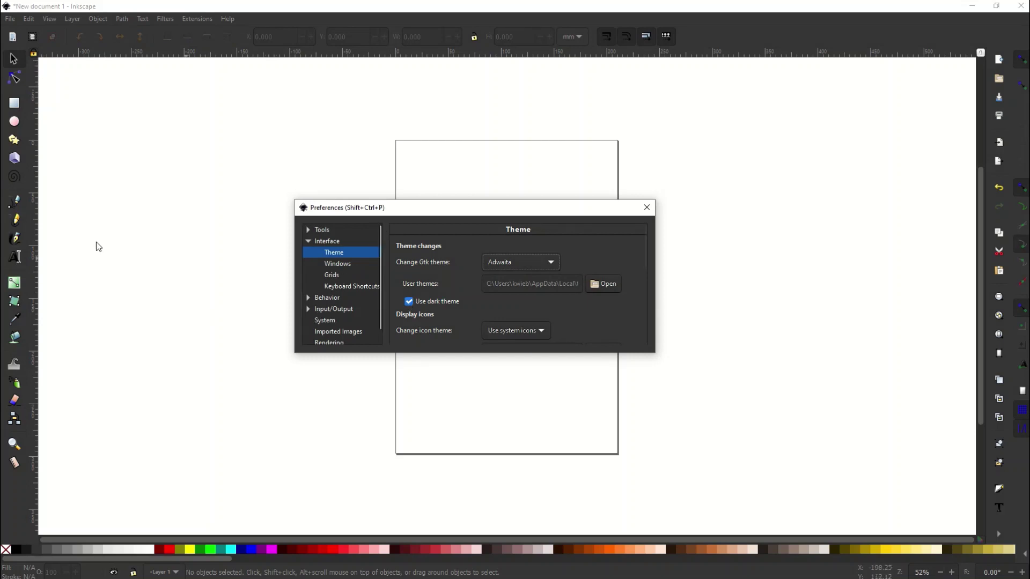
pyautogui.click(410, 303)
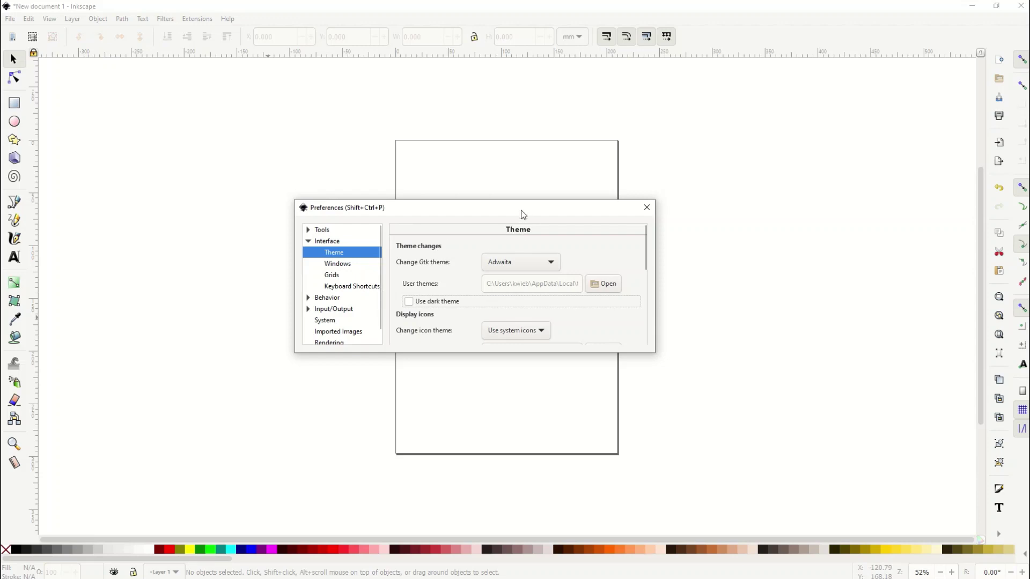
pyautogui.moveTo(522, 214); pyautogui.dragTo(551, 318)
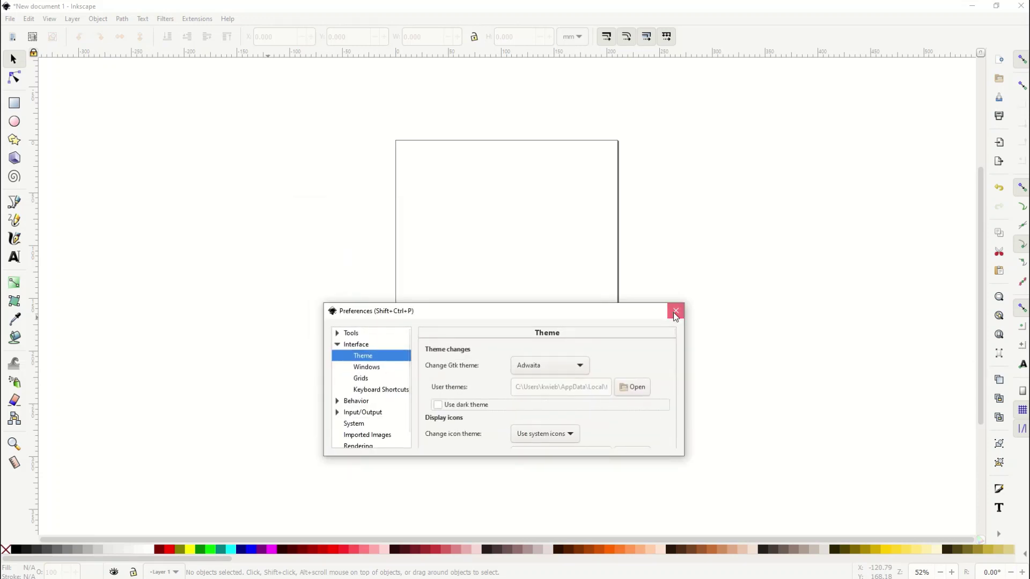
# - Reopen Preferences, set the Gtk theme to HighContrastInverse, and close the dialog
pyautogui.click(675, 315)
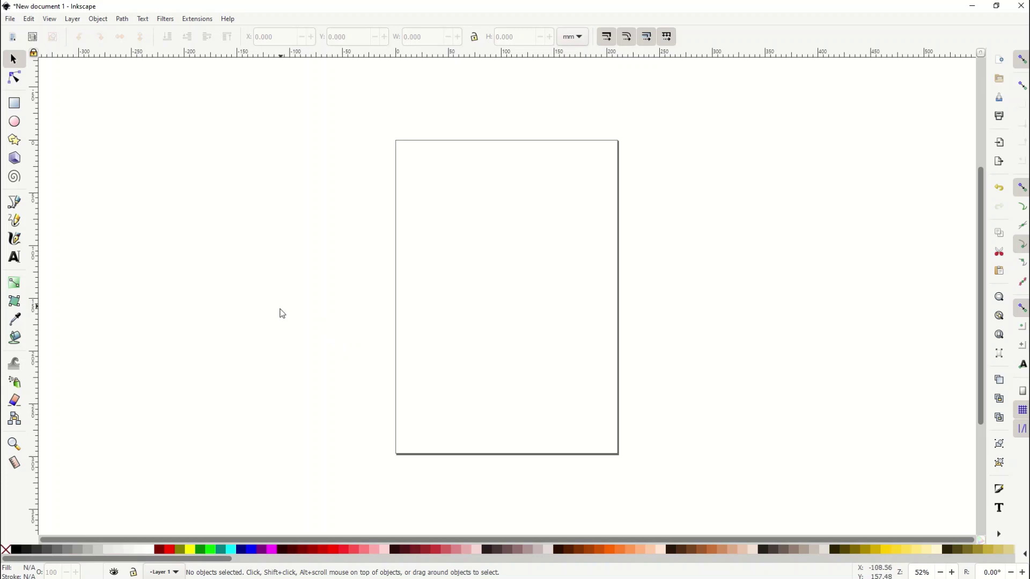
pyautogui.click(27, 19)
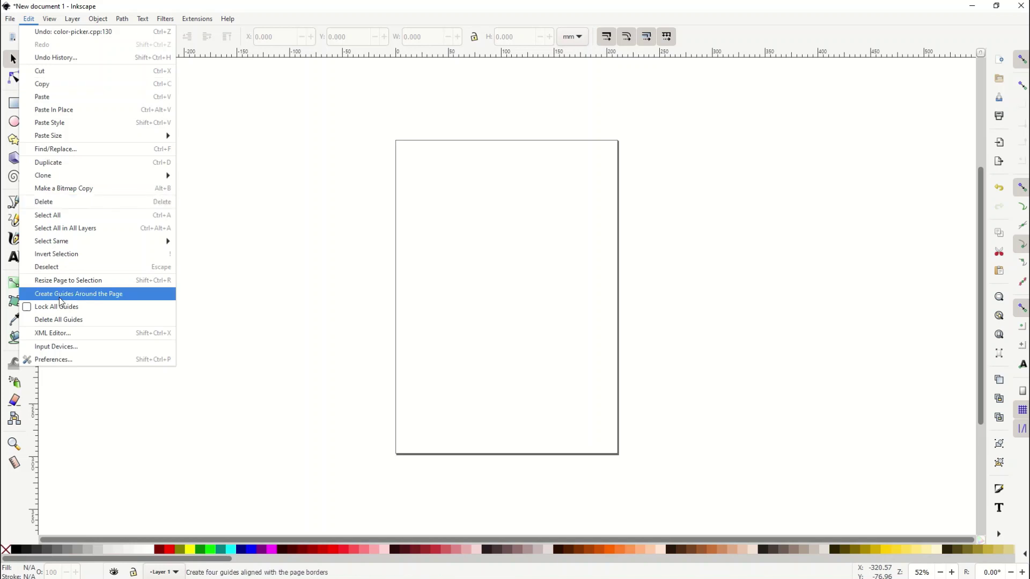
pyautogui.click(51, 359)
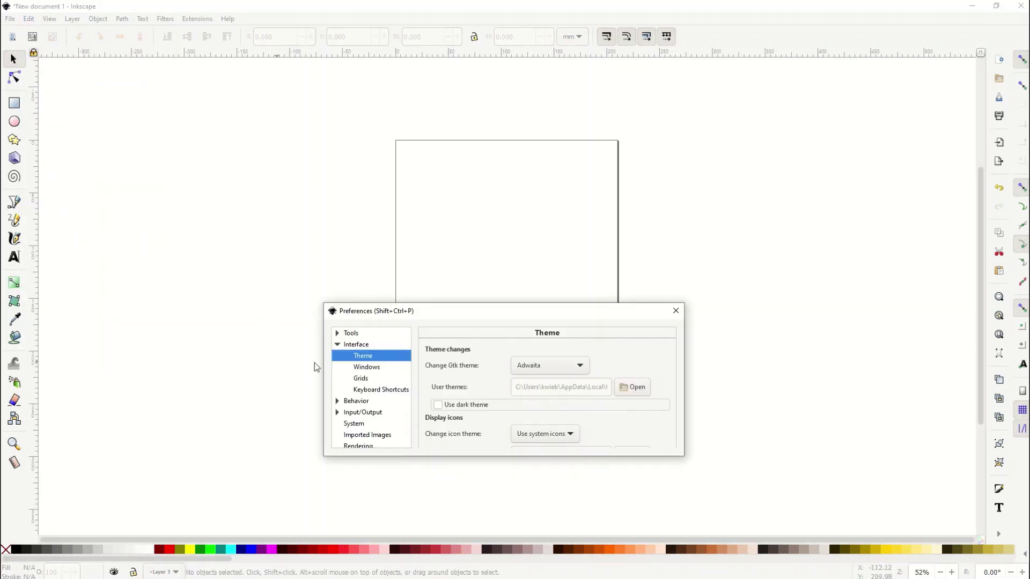
pyautogui.click(520, 370)
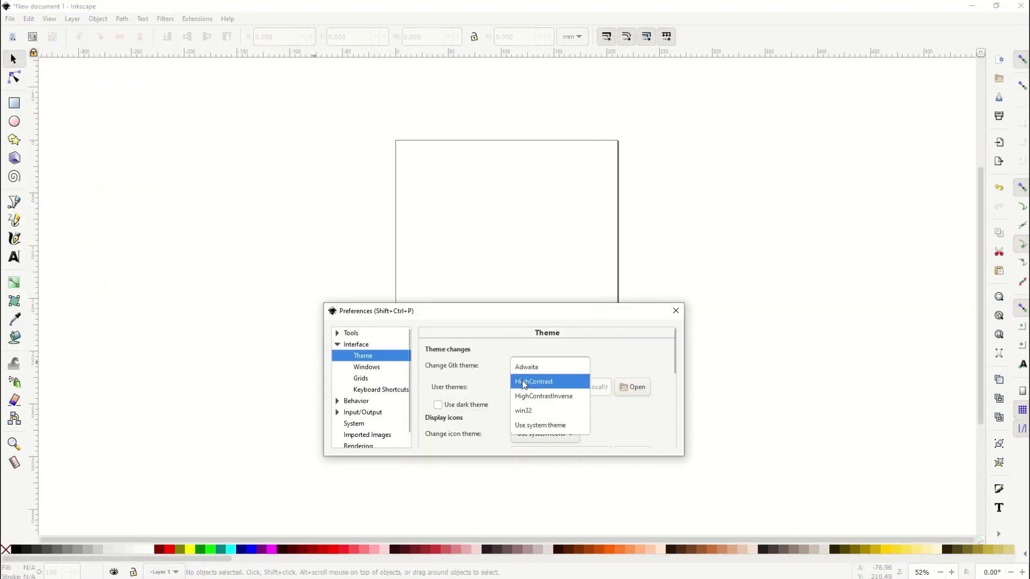
pyautogui.click(525, 398)
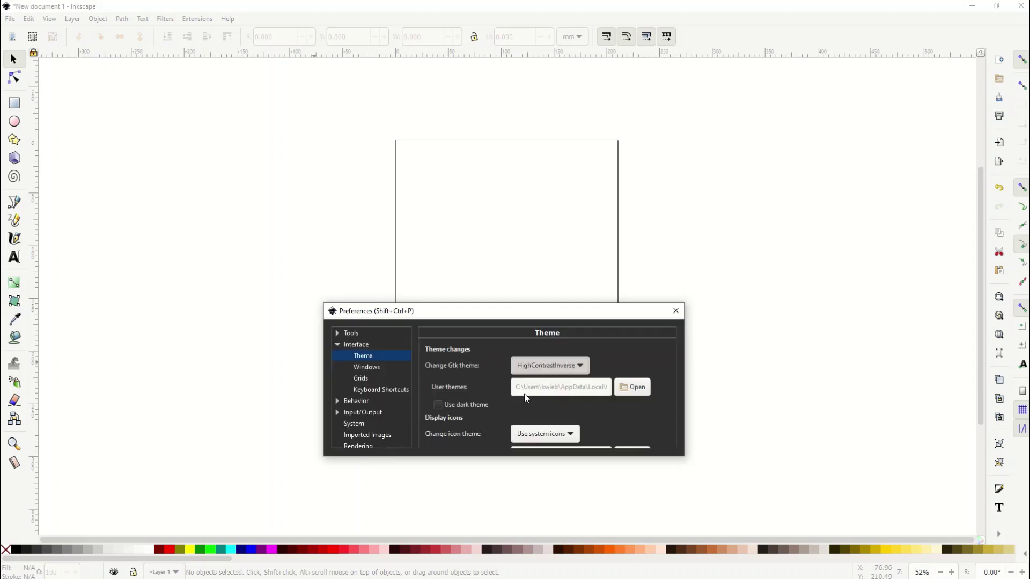
pyautogui.moveTo(660, 319); pyautogui.dragTo(521, 251)
pyautogui.click(537, 242)
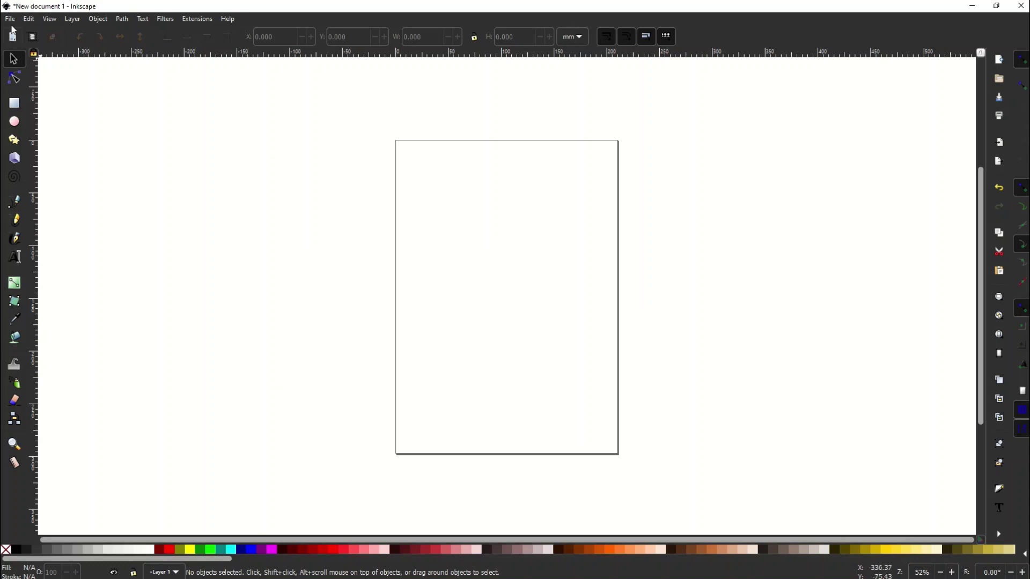
# - Set the document background colour to black, RGBA 00000000, in Document Properties
pyautogui.click(10, 19)
pyautogui.click(22, 203)
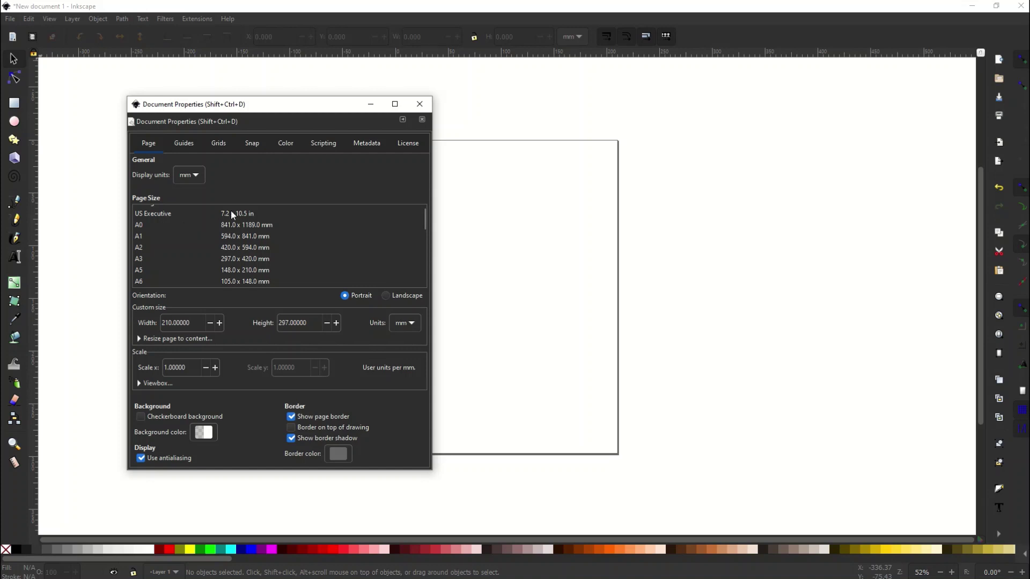
pyautogui.click(207, 436)
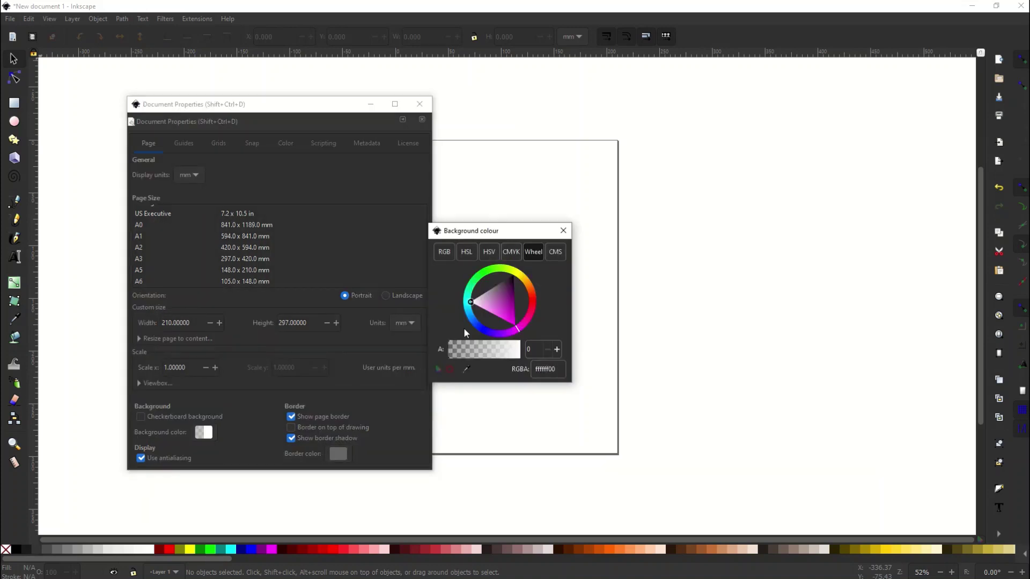
pyautogui.moveTo(514, 294); pyautogui.dragTo(520, 271)
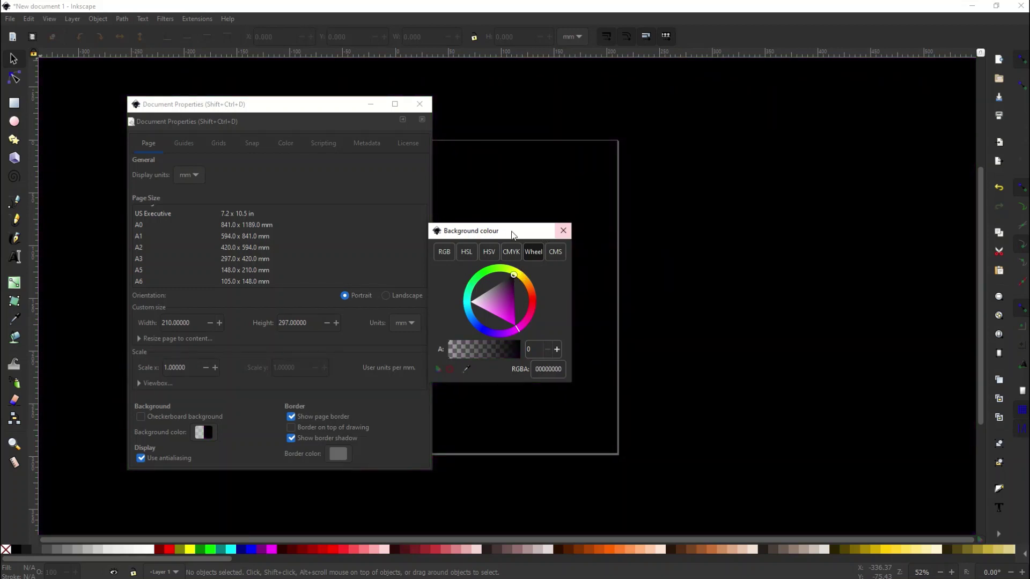
pyautogui.moveTo(512, 235); pyautogui.dragTo(741, 205)
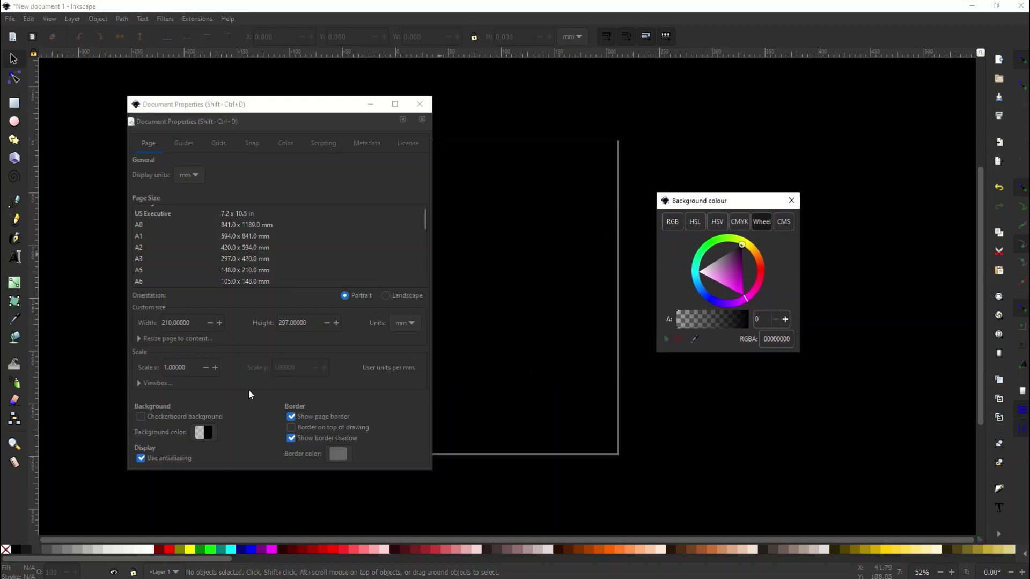
pyautogui.moveTo(255, 101); pyautogui.dragTo(175, 94)
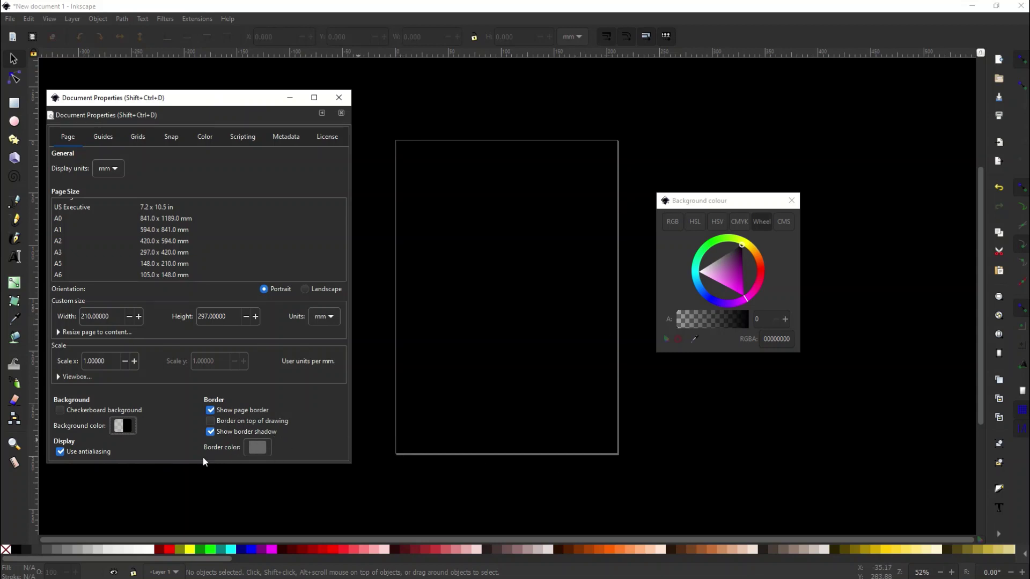
# - Set the page border colour to red (ff0000ff) in Document Properties
pyautogui.click(255, 446)
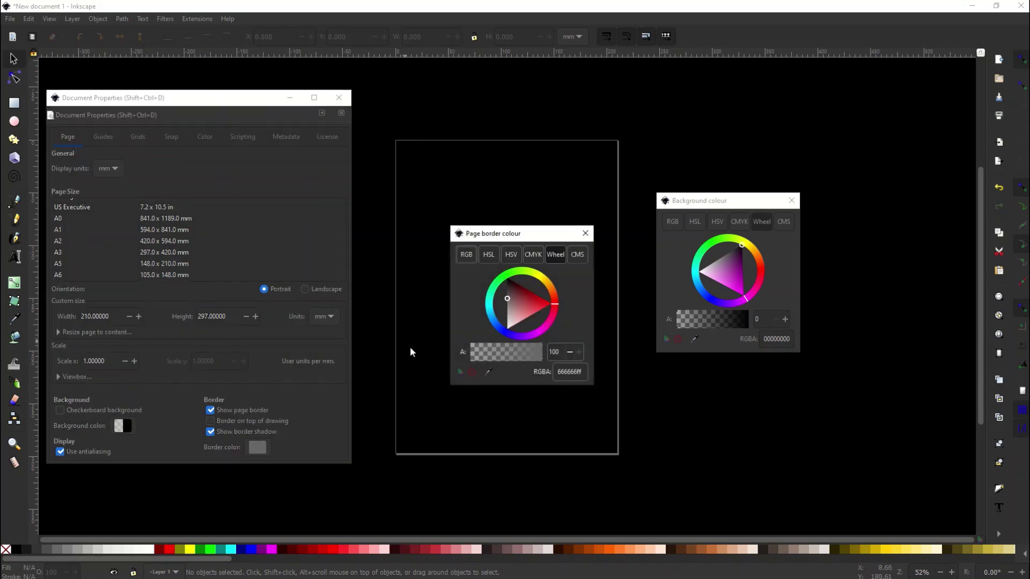
pyautogui.moveTo(531, 239); pyautogui.dragTo(571, 205)
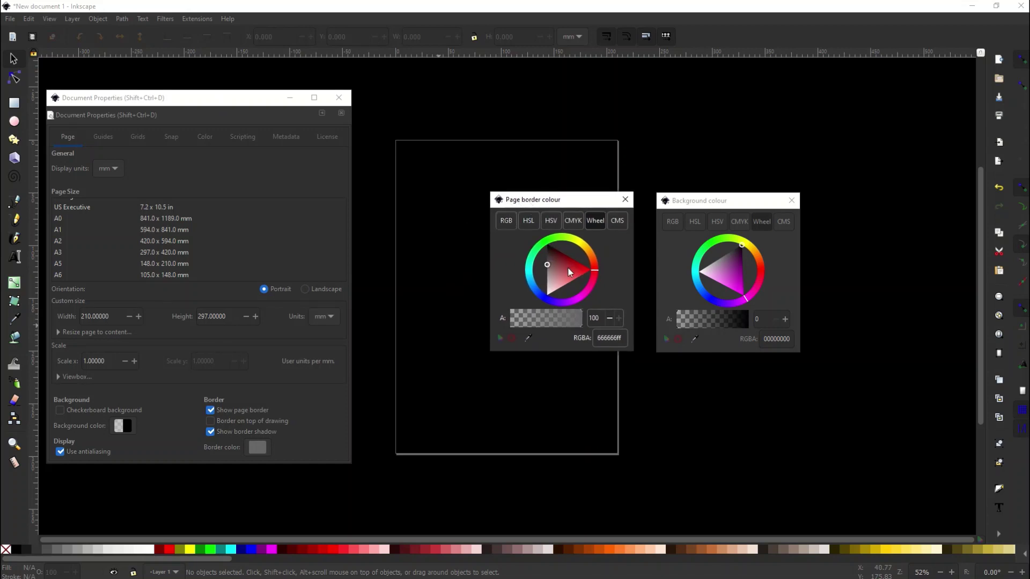
pyautogui.moveTo(574, 268); pyautogui.dragTo(595, 272)
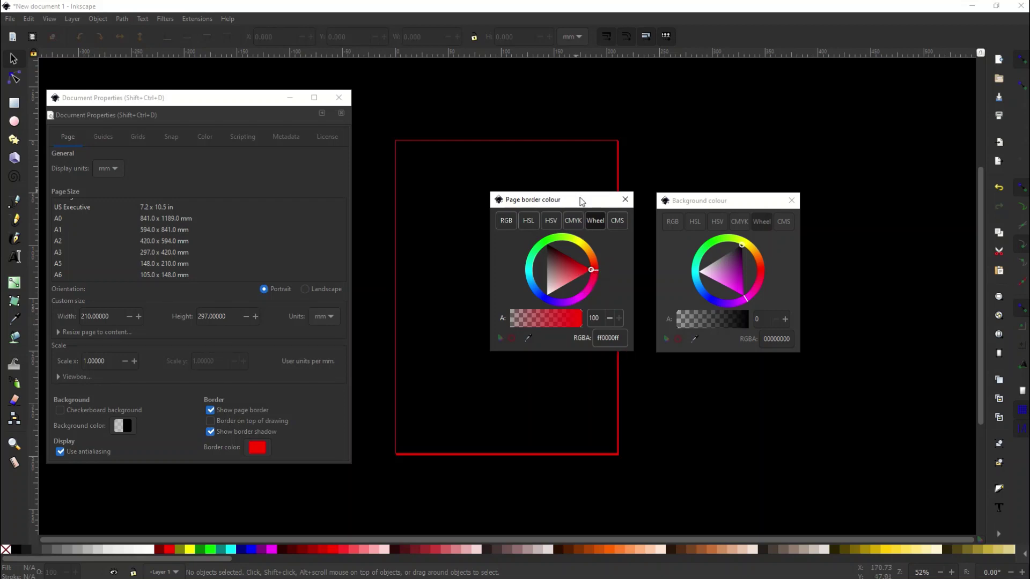
pyautogui.moveTo(580, 200); pyautogui.dragTo(747, 365)
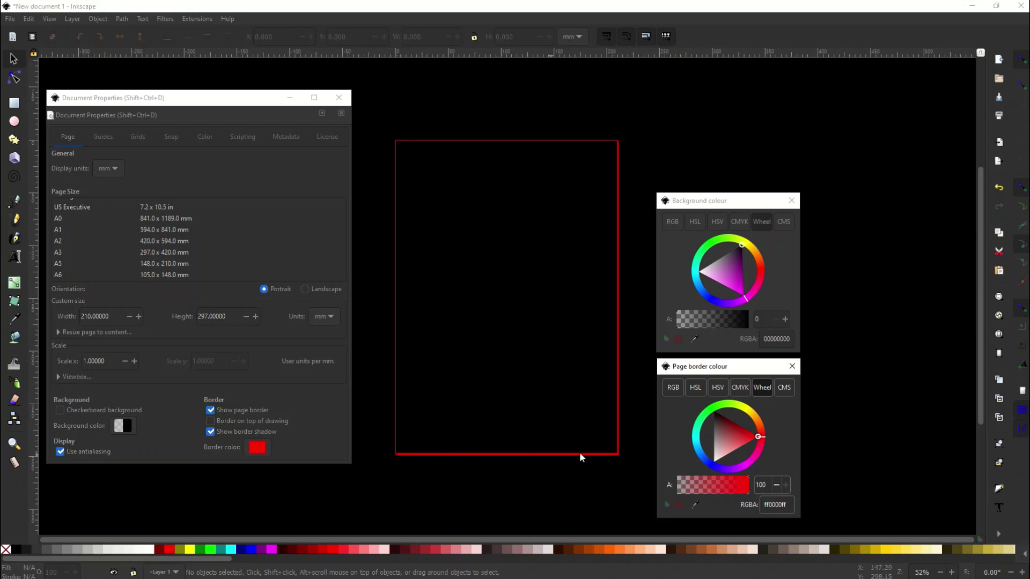
# - Turn off Show border shadow and shift the border hue to yellow-green (cbff00ff)
pyautogui.click(211, 433)
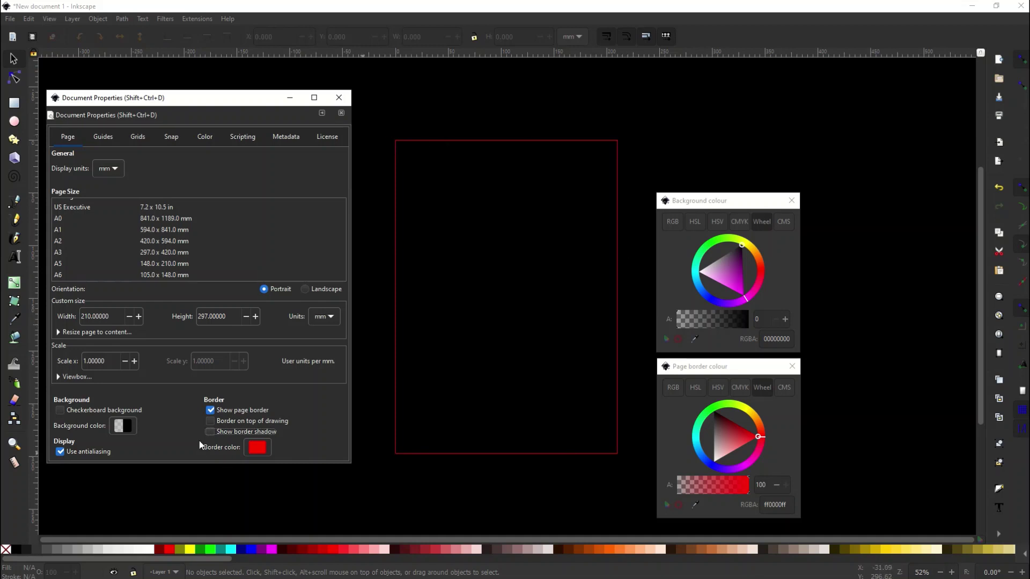
pyautogui.click(211, 432)
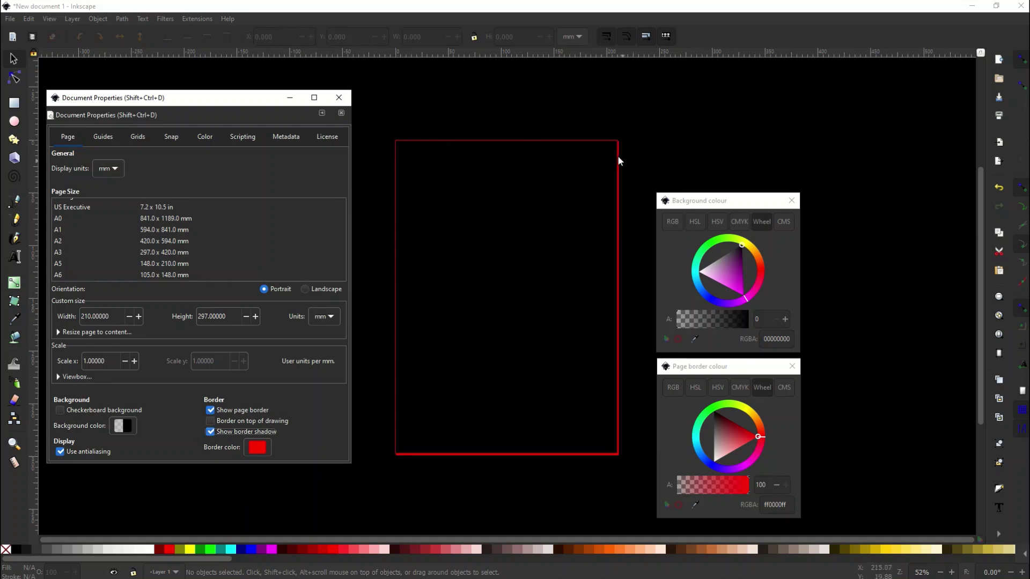
pyautogui.click(210, 432)
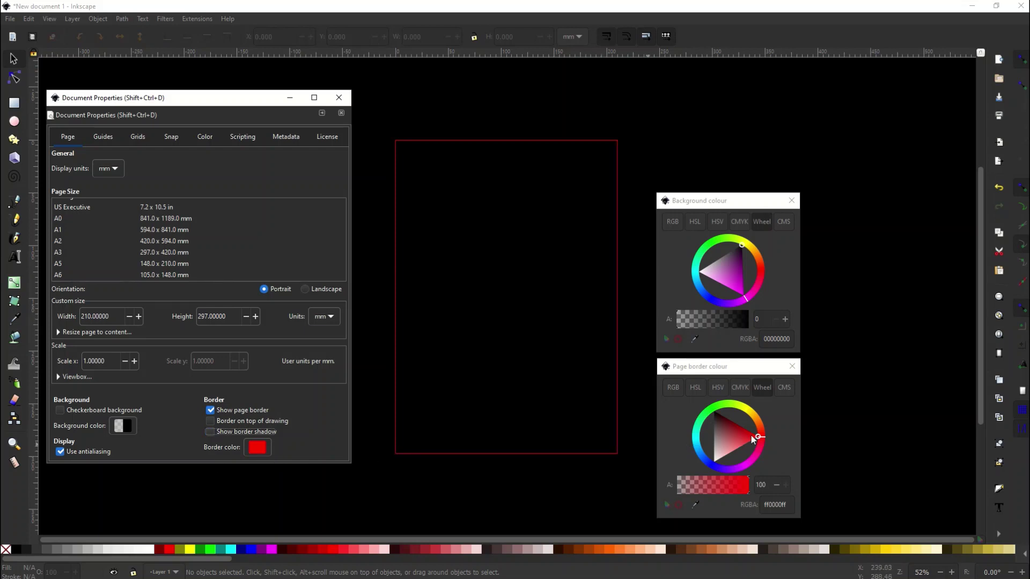
pyautogui.moveTo(758, 434)
pyautogui.mouseDown()
pyautogui.moveTo(741, 408)
pyautogui.moveTo(725, 420)
pyautogui.moveTo(738, 409)
pyautogui.mouseUp()
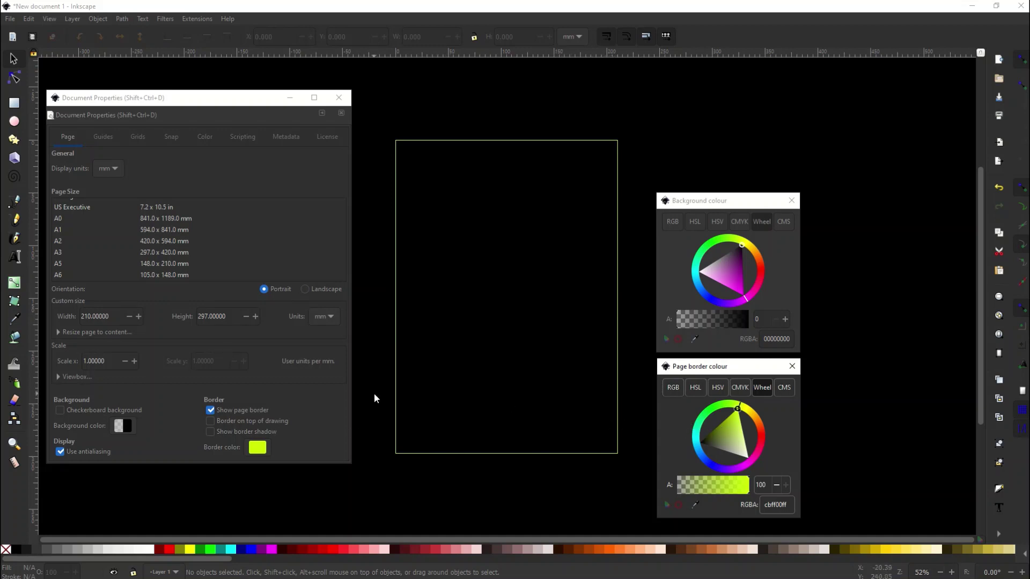
# - Set the page border colour to black (000000ff) and the canvas background back to white
pyautogui.click(258, 450)
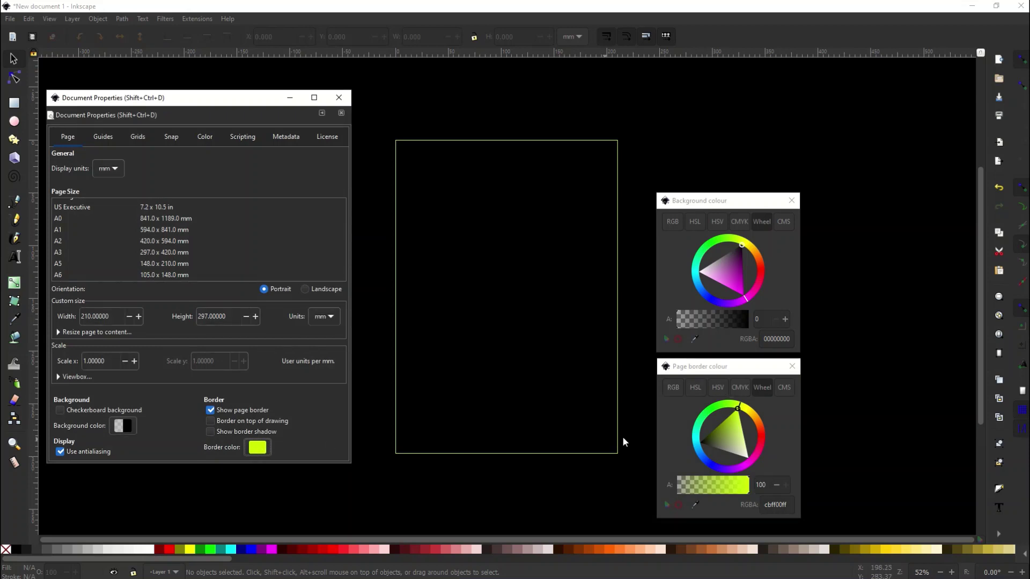
pyautogui.click(727, 436)
pyautogui.moveTo(728, 440); pyautogui.dragTo(692, 446)
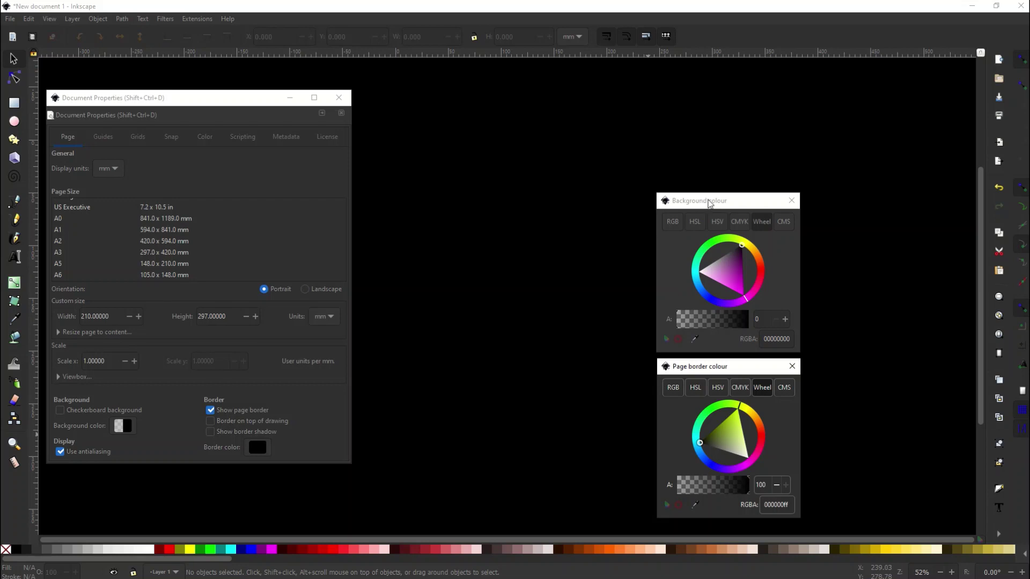
pyautogui.moveTo(708, 202); pyautogui.dragTo(692, 199)
pyautogui.moveTo(717, 254); pyautogui.dragTo(663, 275)
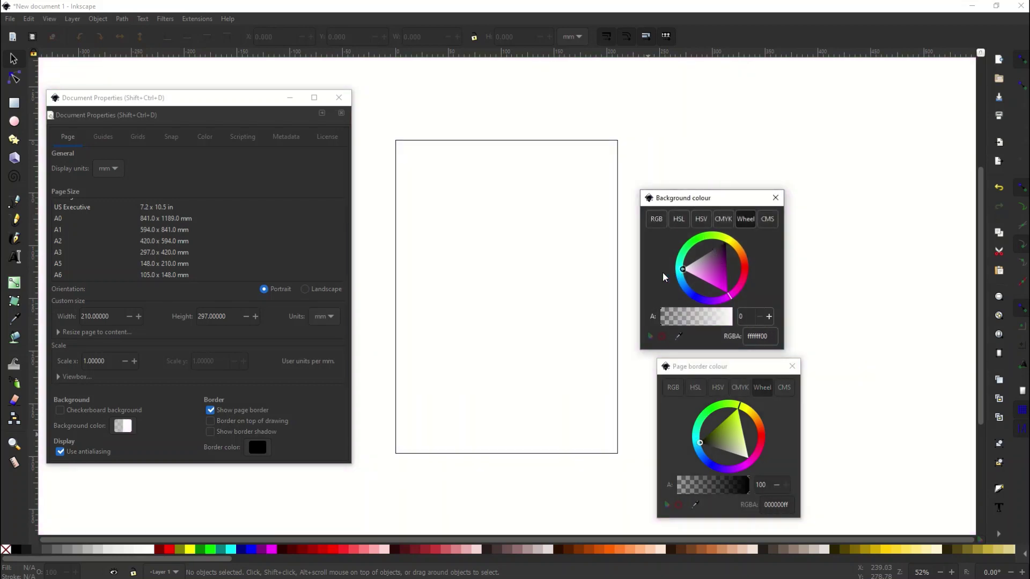
# - Re-enable Show border shadow and close Document Properties and the Background colour picker
pyautogui.click(210, 432)
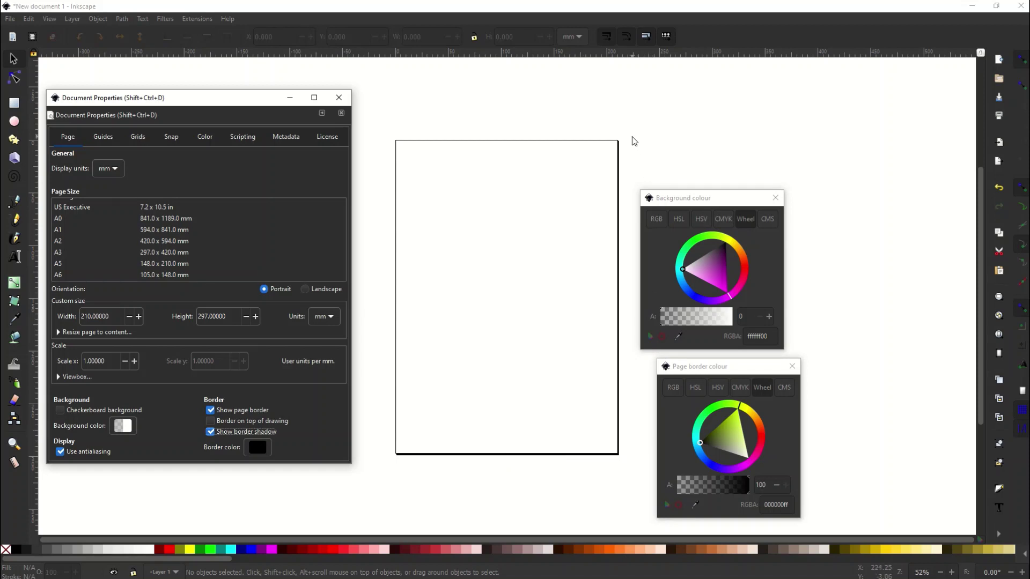
pyautogui.click(346, 99)
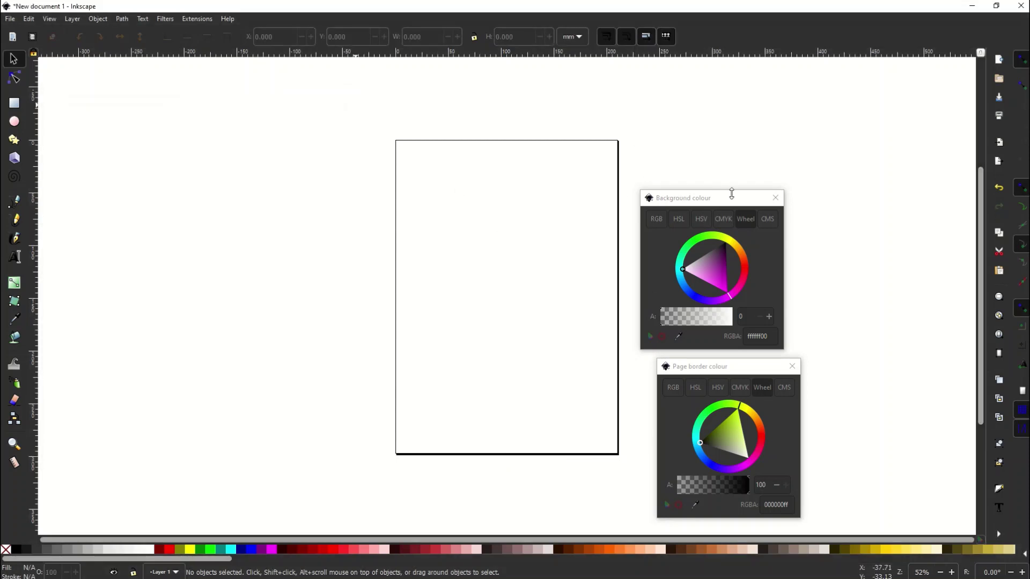
pyautogui.click(776, 198)
# - Close the Page border colour dialog, then choose Adwaita as the Gtk theme in Preferences
pyautogui.click(793, 367)
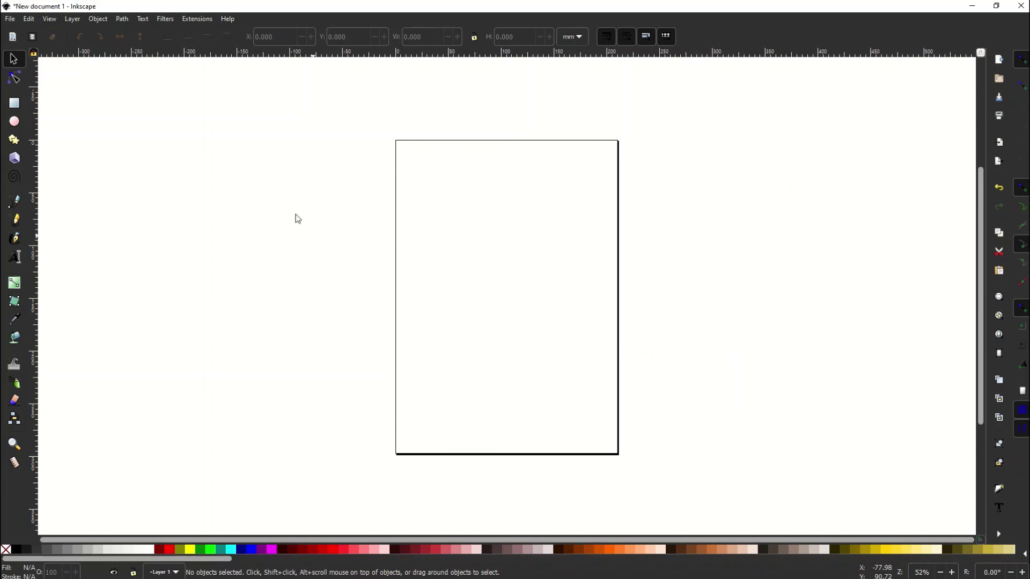
pyautogui.click(29, 21)
pyautogui.click(69, 360)
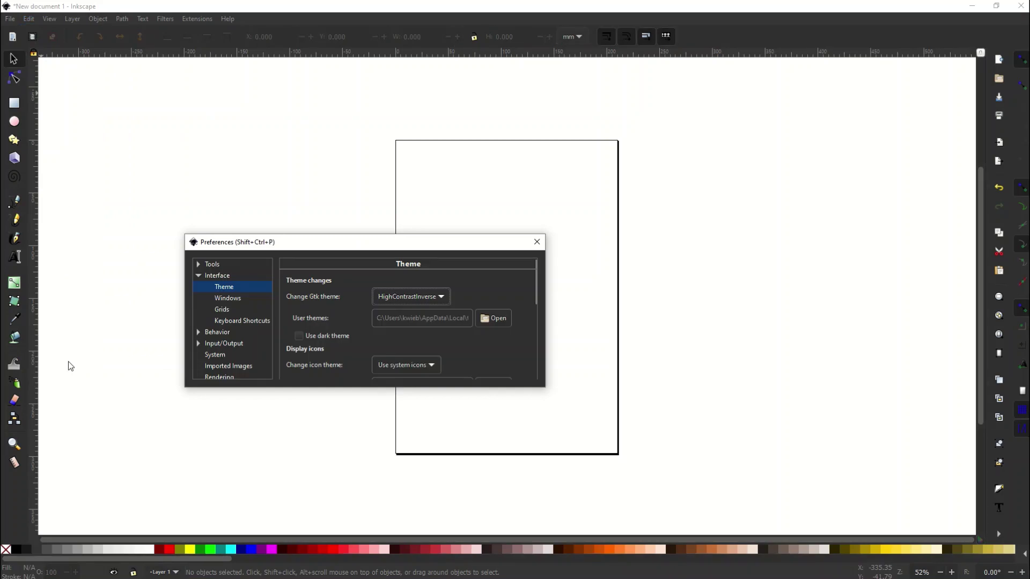
pyautogui.click(389, 299)
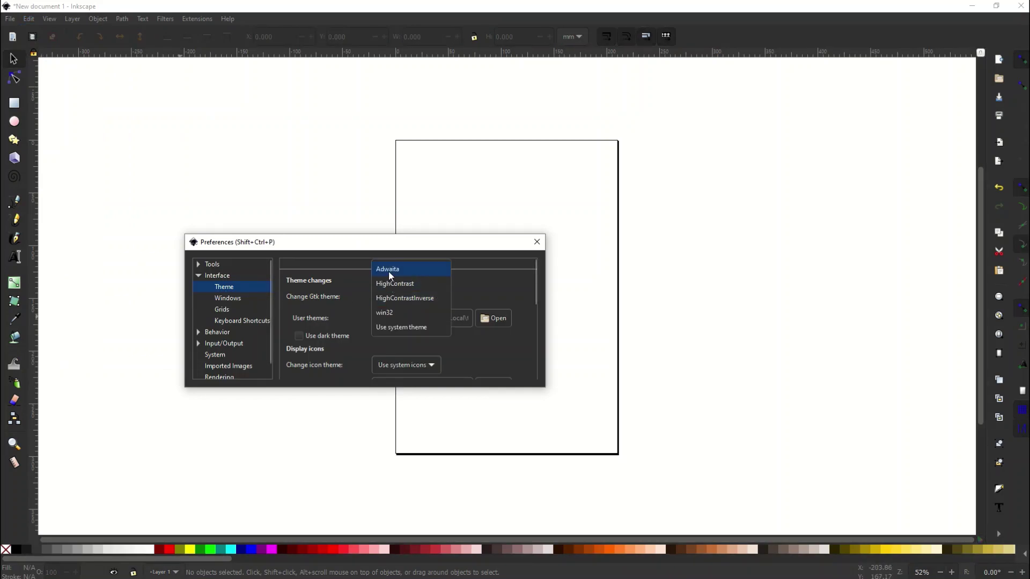
pyautogui.click(389, 272)
pyautogui.moveTo(353, 246); pyautogui.dragTo(486, 257)
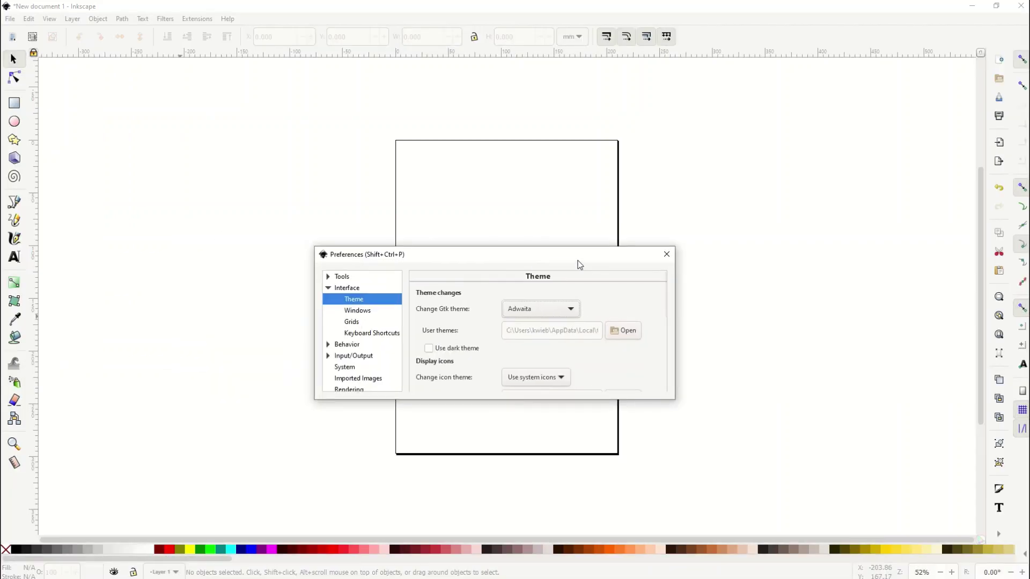
pyautogui.click(663, 256)
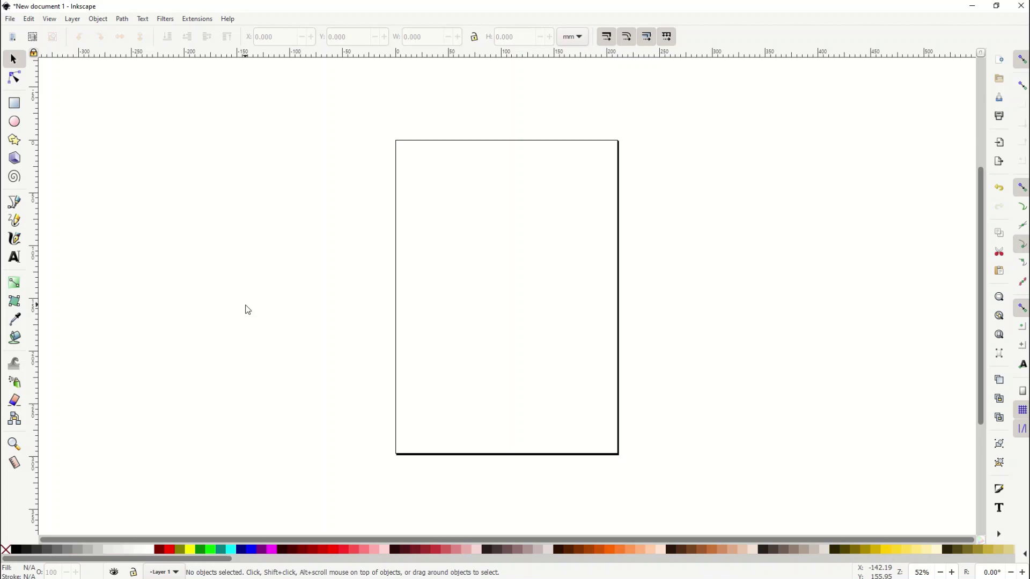